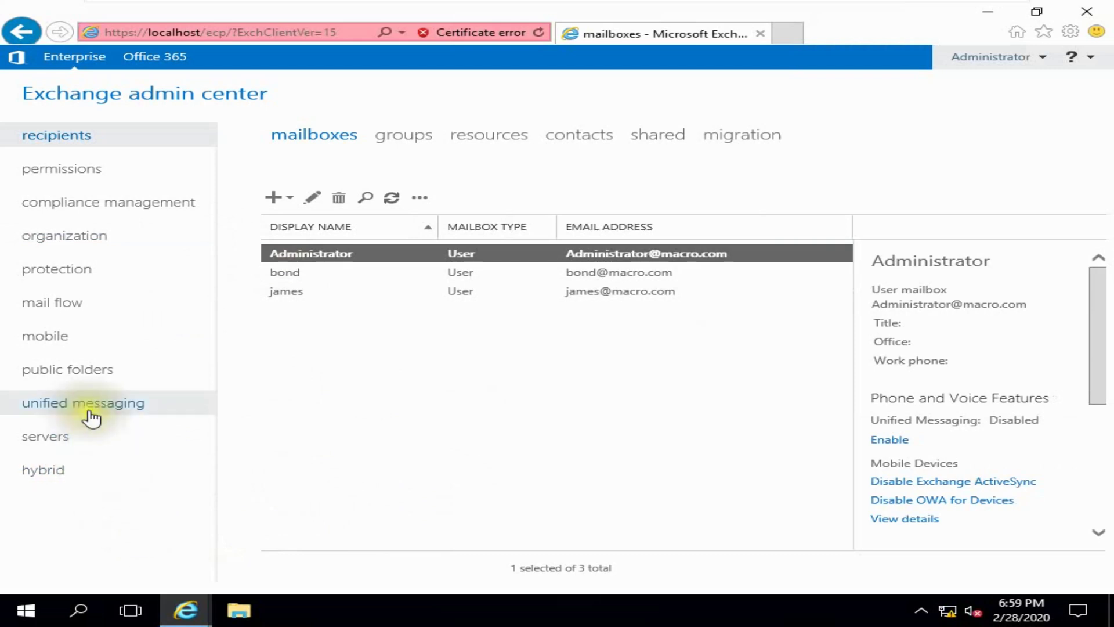
# Open the LAB server's properties and review its general and database availability group settings
pyautogui.click(41, 439)
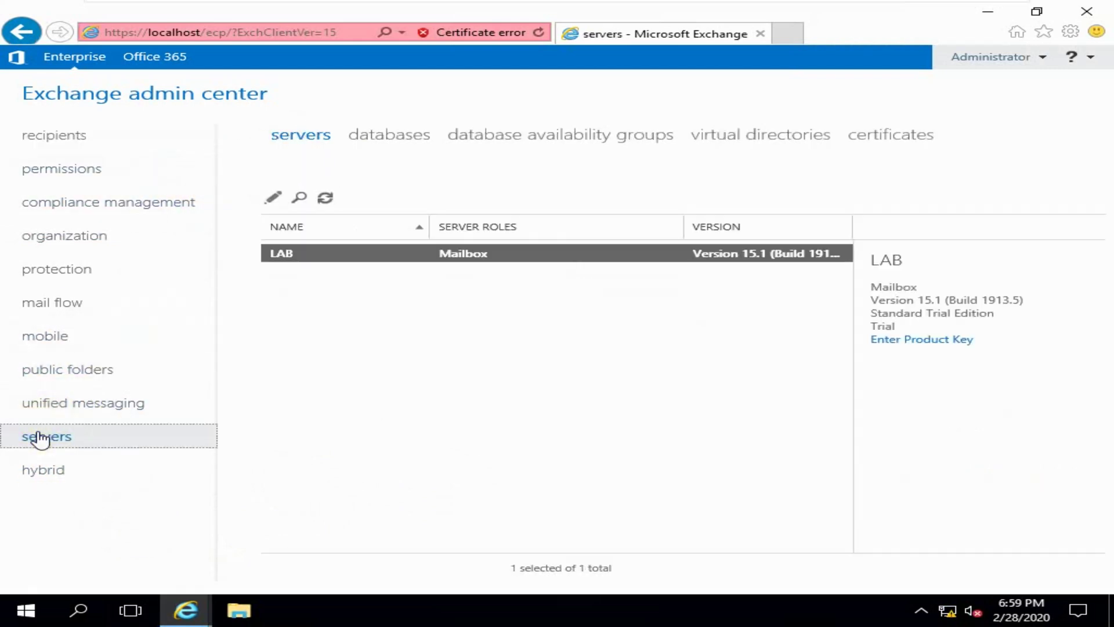
pyautogui.click(274, 200)
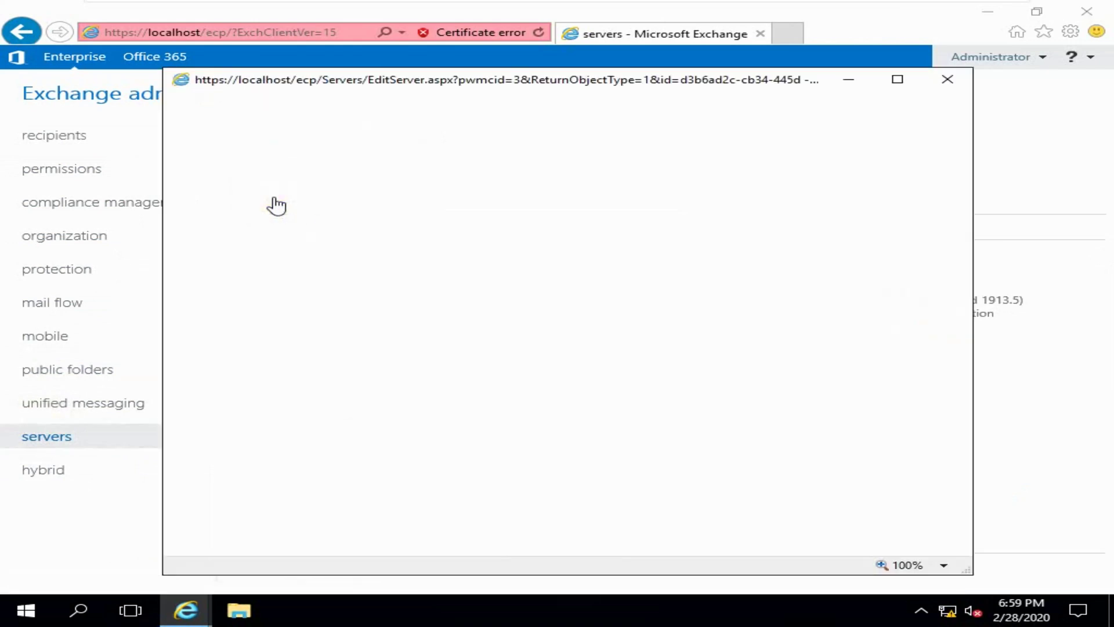
pyautogui.click(196, 161)
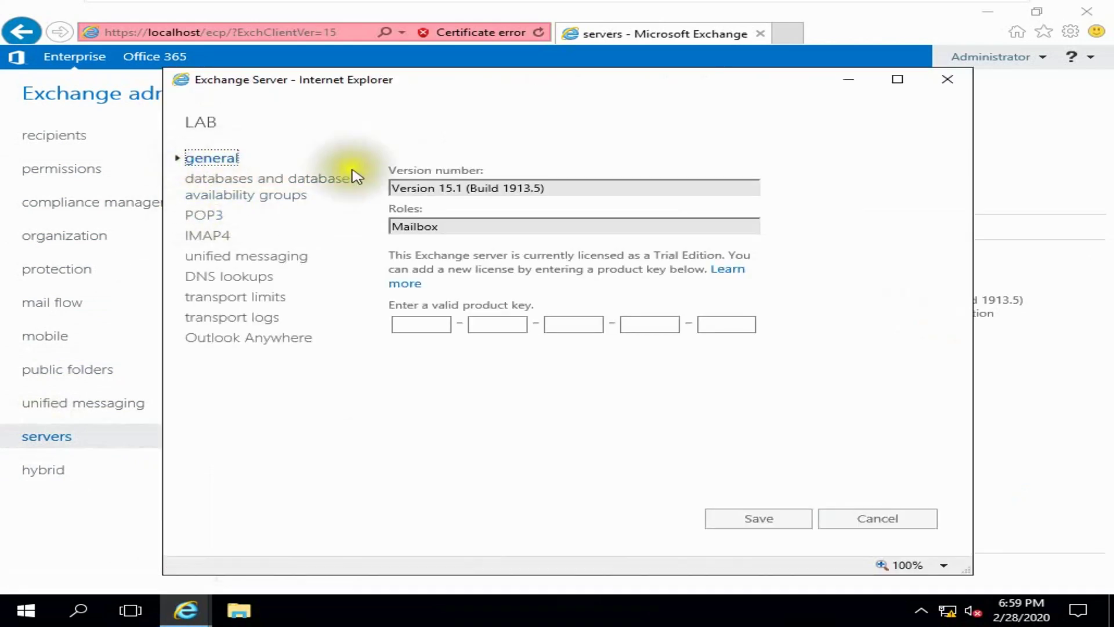
pyautogui.click(231, 187)
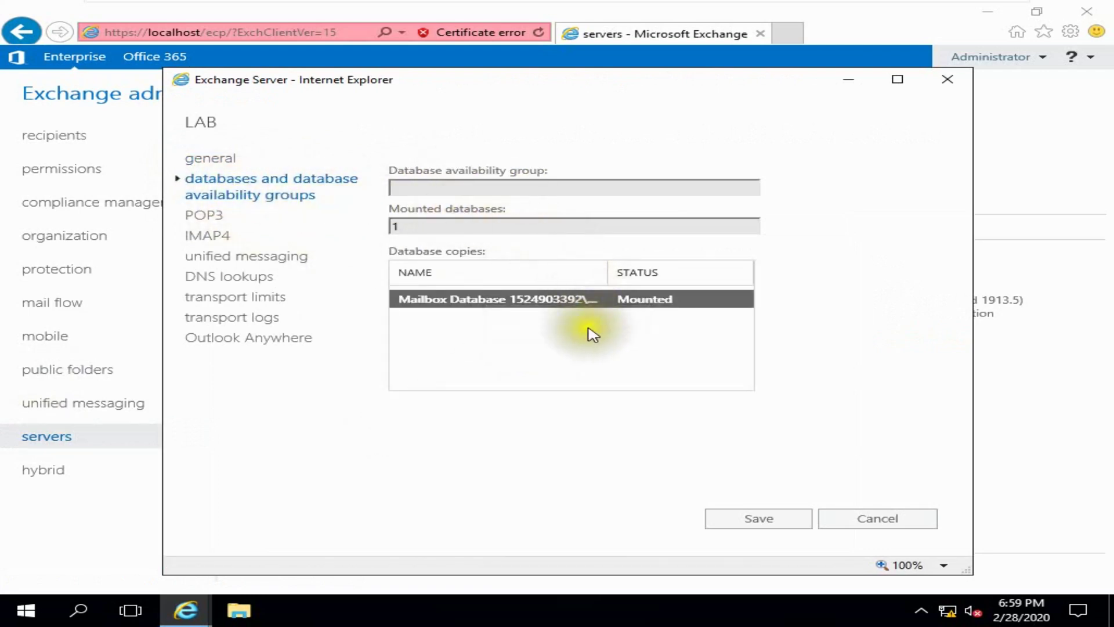
# Choose Best body format, Ascending message sort order and the Secure TLS connection logon method for the server's POP3 service
pyautogui.click(203, 216)
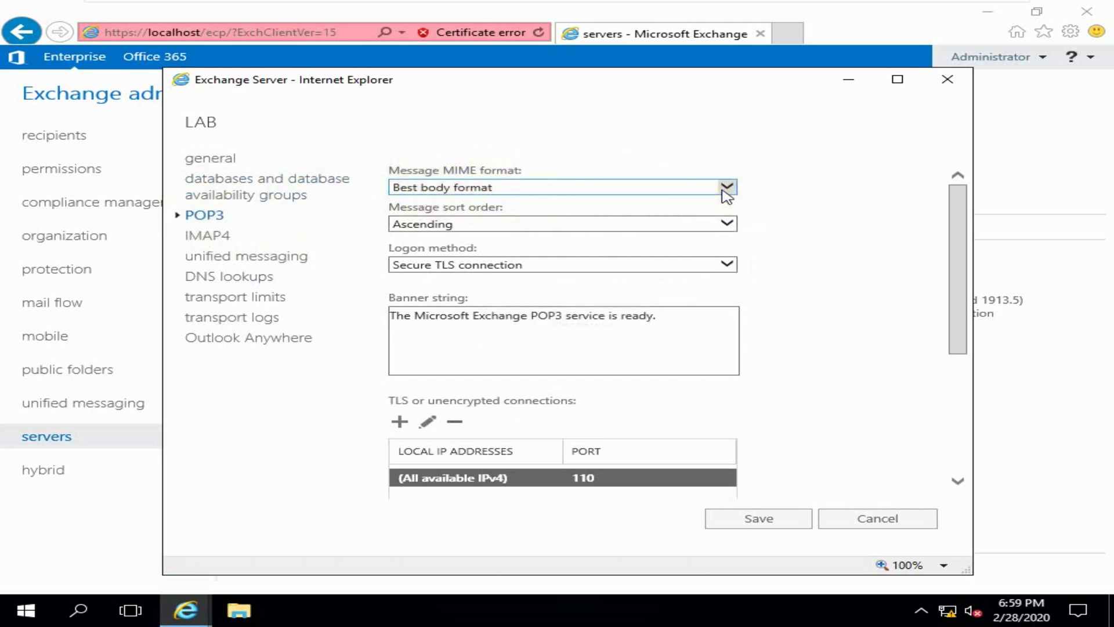
pyautogui.click(726, 187)
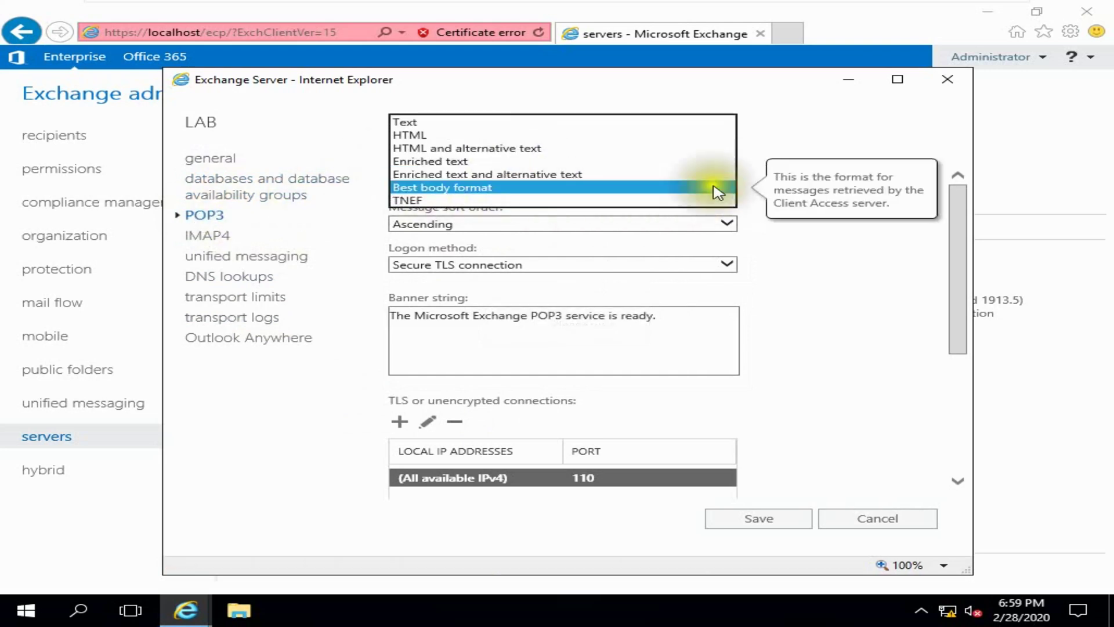
pyautogui.click(450, 188)
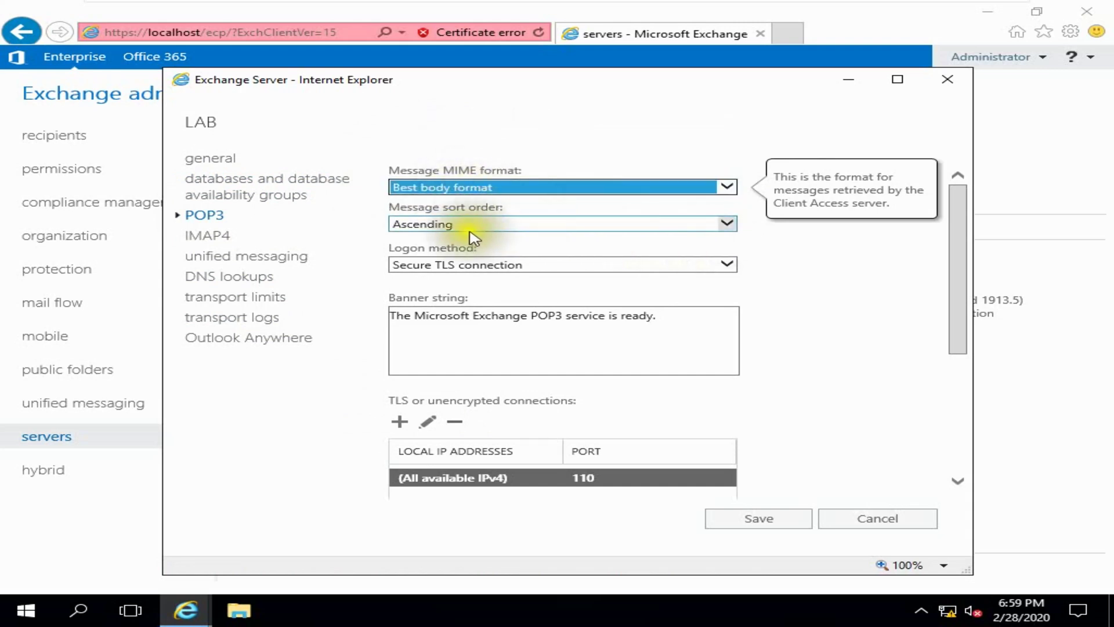
pyautogui.click(727, 224)
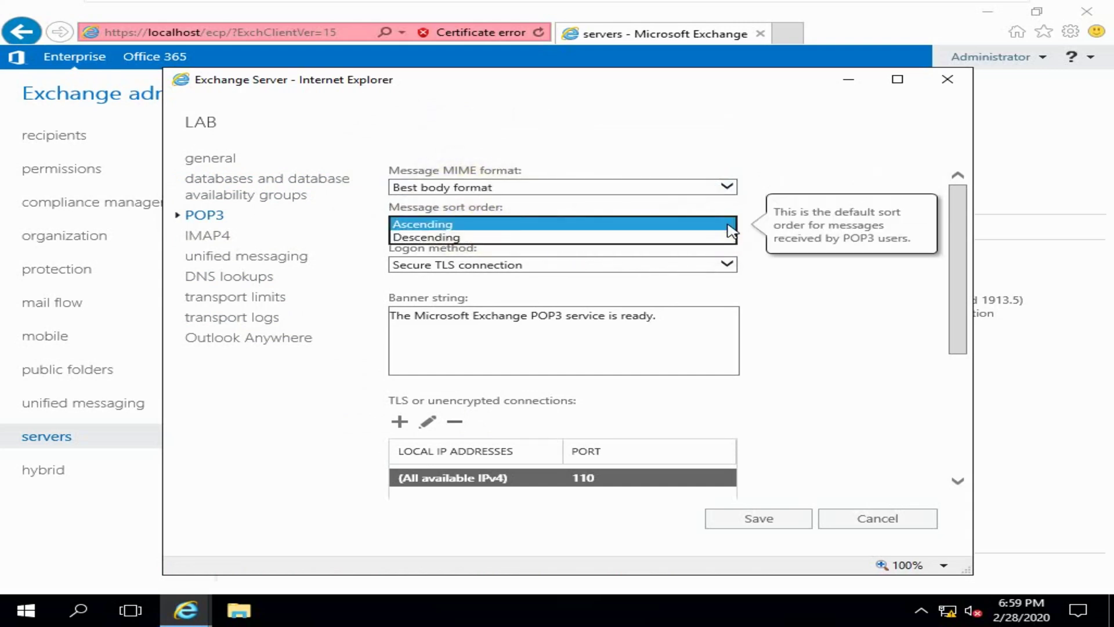
pyautogui.click(469, 226)
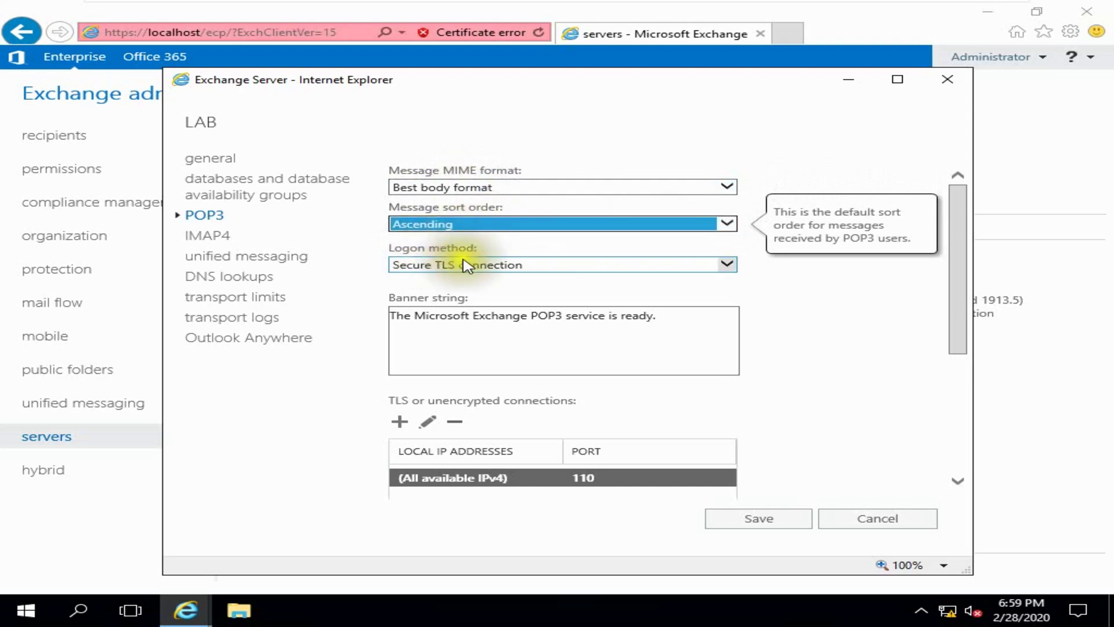
pyautogui.click(726, 265)
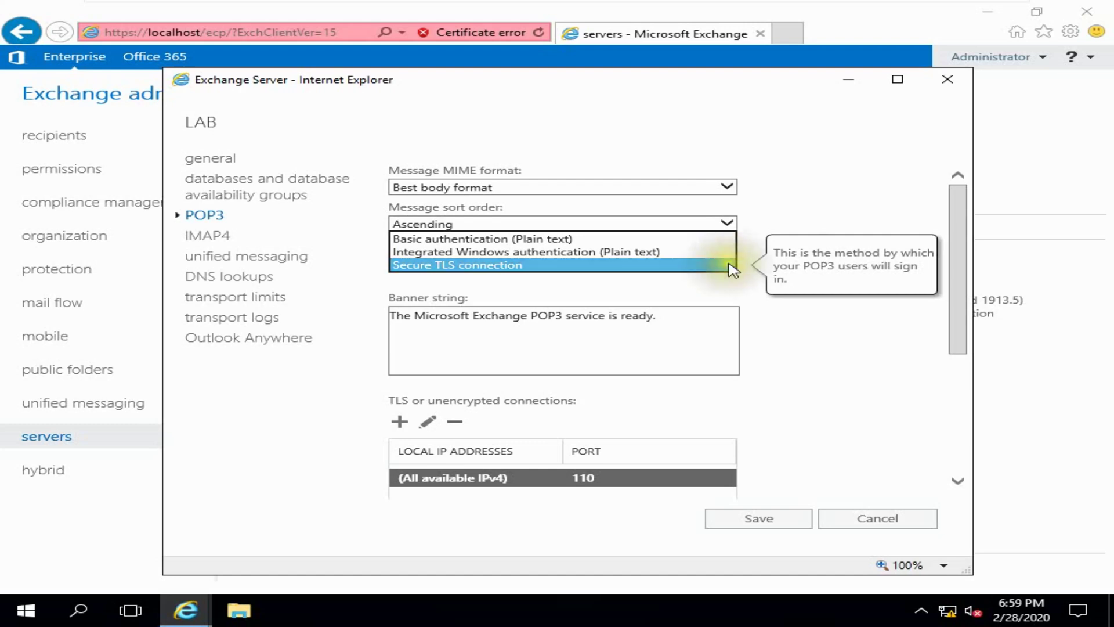
pyautogui.click(729, 267)
# Review the POP3 ports for the TLS and SSL connections, and save the server settings
pyautogui.scroll(-1, 472, 380)
pyautogui.scroll(-2, 472, 381)
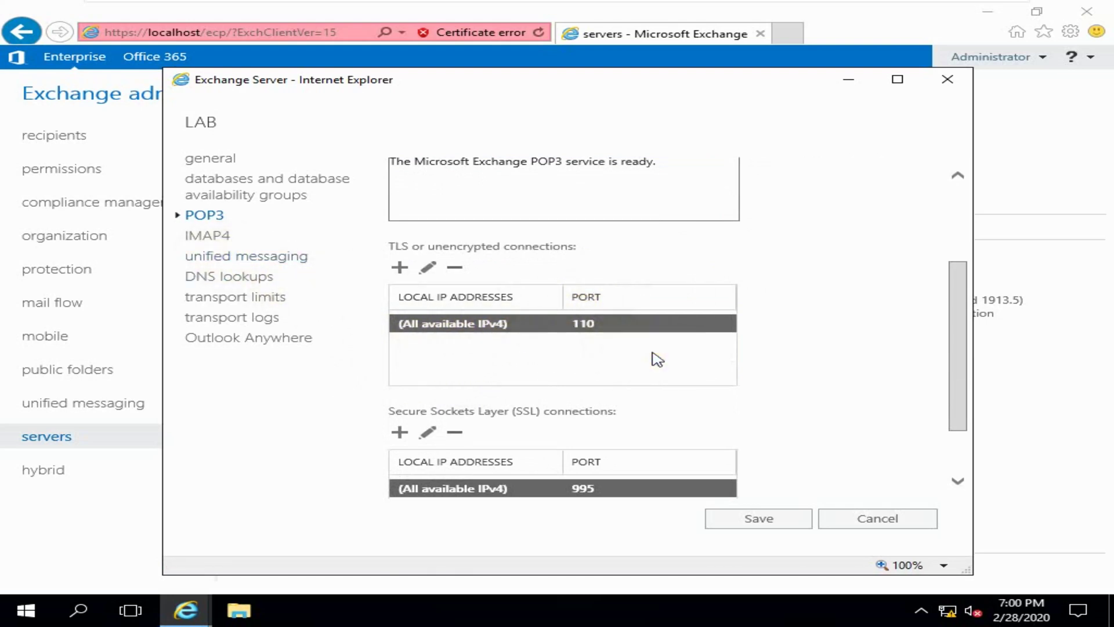
pyautogui.scroll(-2, 654, 360)
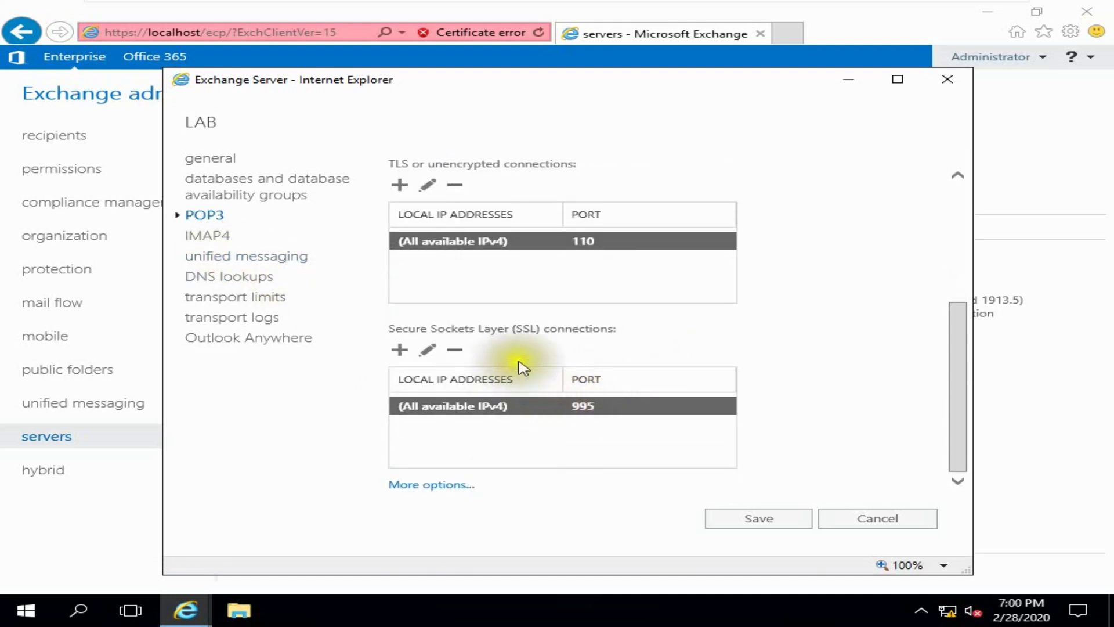
pyautogui.click(728, 517)
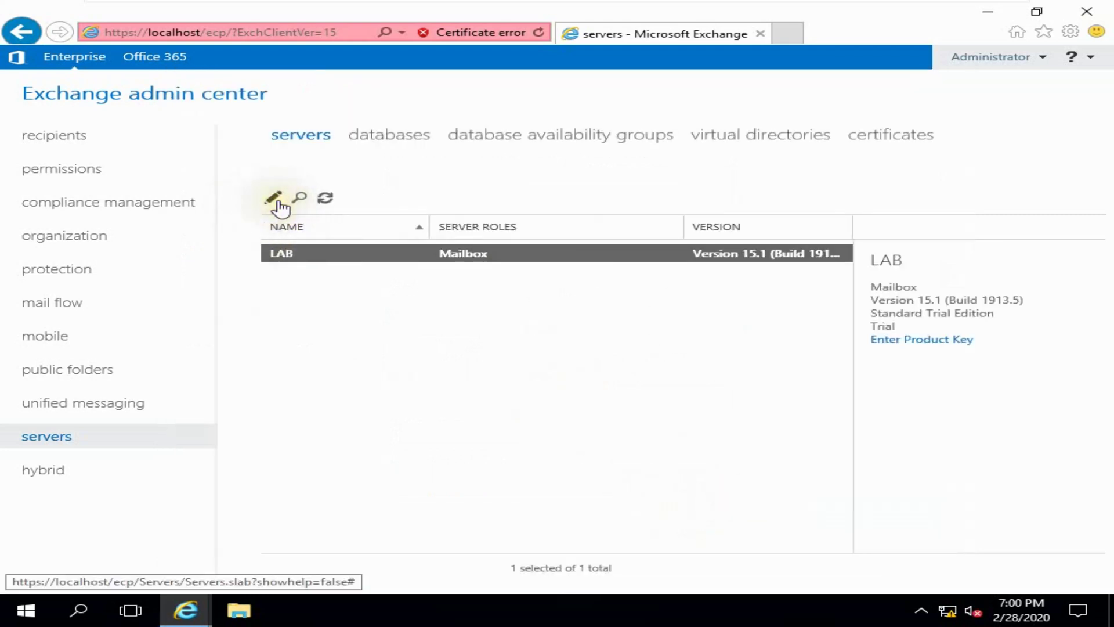
# Reopen the LAB server's properties, review the IMAP4 ports, time-out settings and connection limits, and save
pyautogui.click(275, 200)
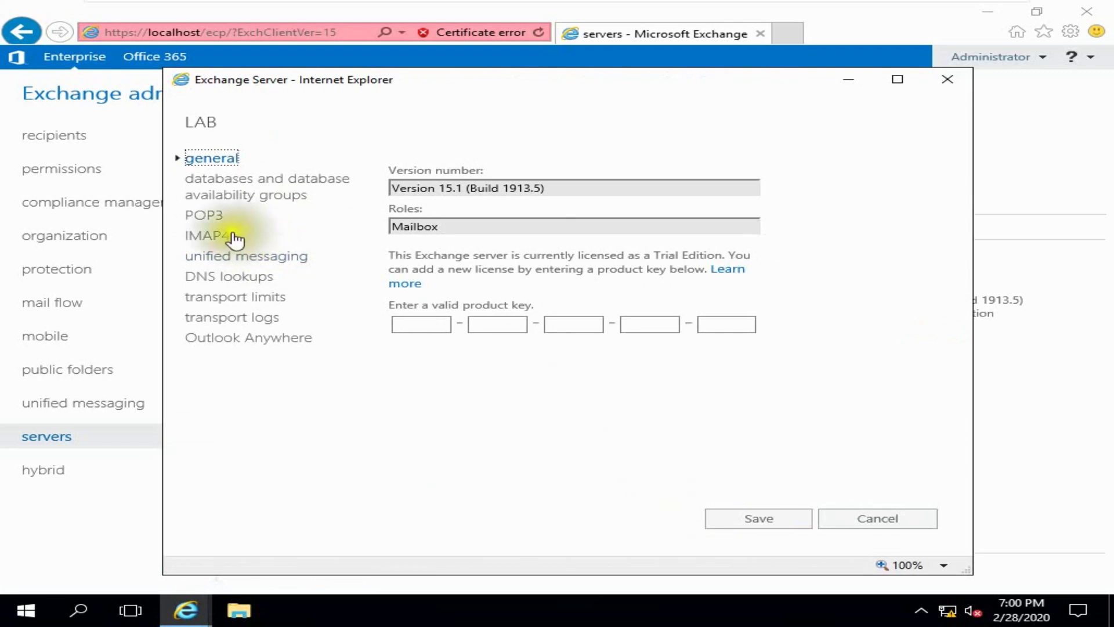
pyautogui.click(220, 238)
pyautogui.scroll(-3, 566, 348)
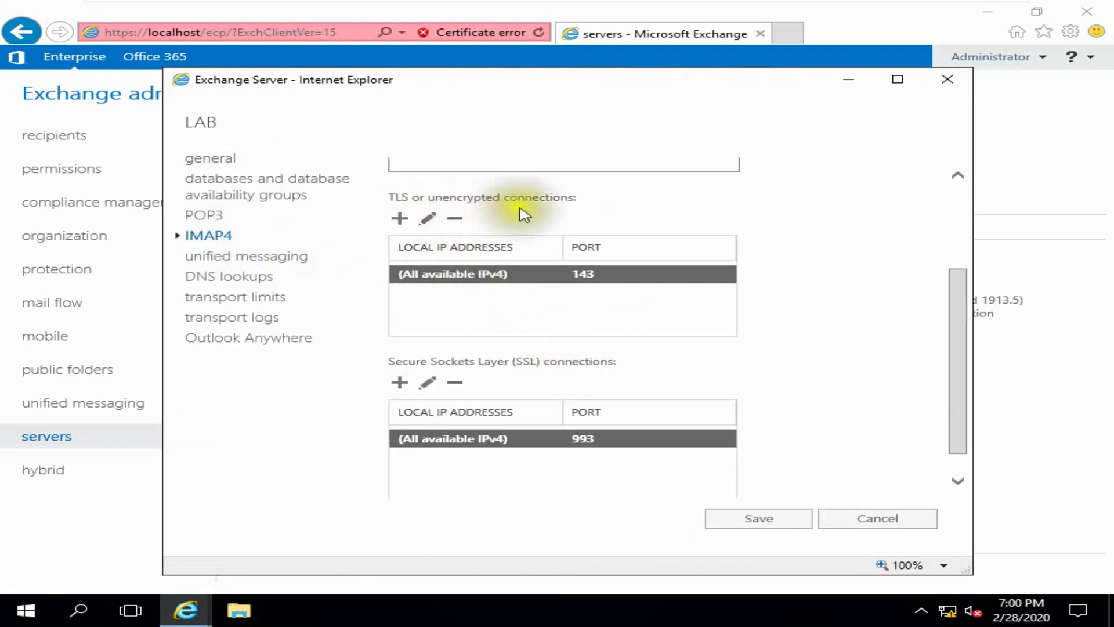
pyautogui.click(577, 278)
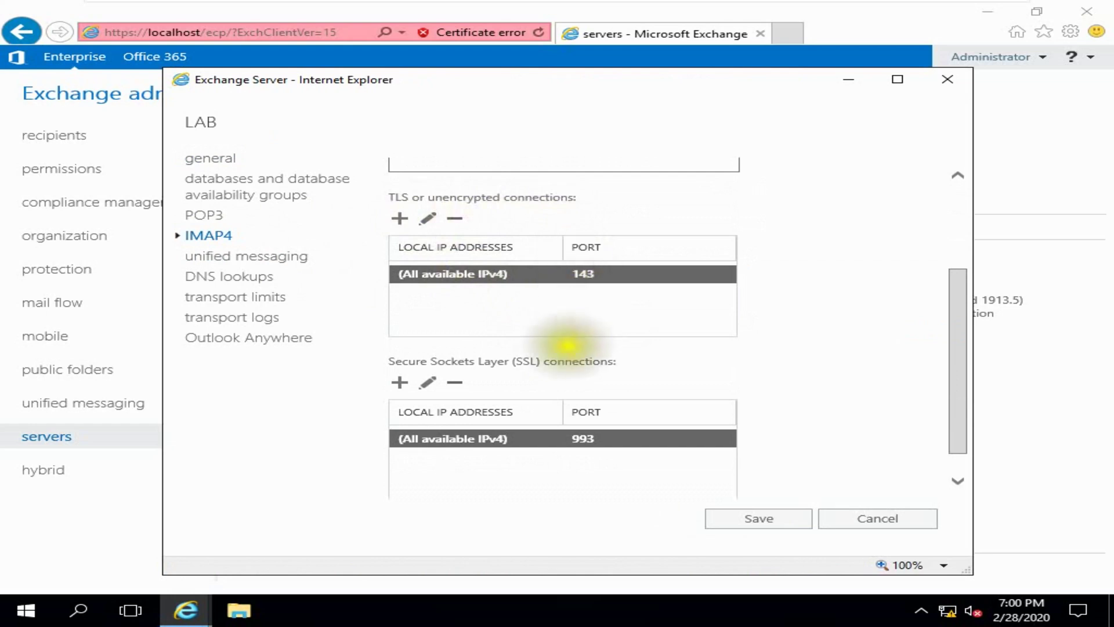
pyautogui.scroll(-2, 530, 413)
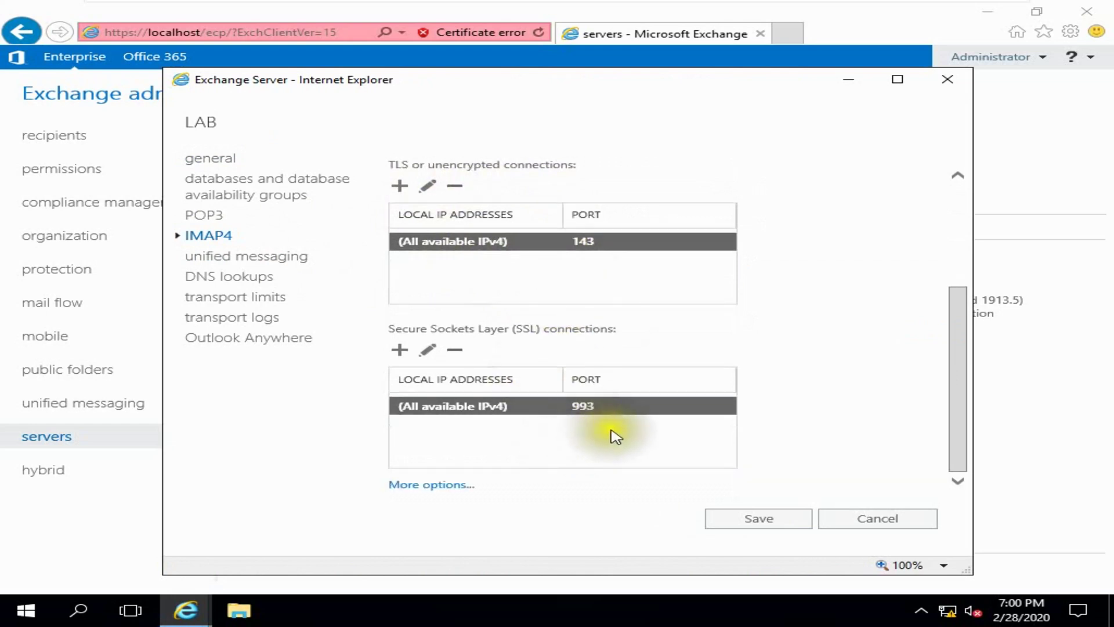
pyautogui.click(454, 487)
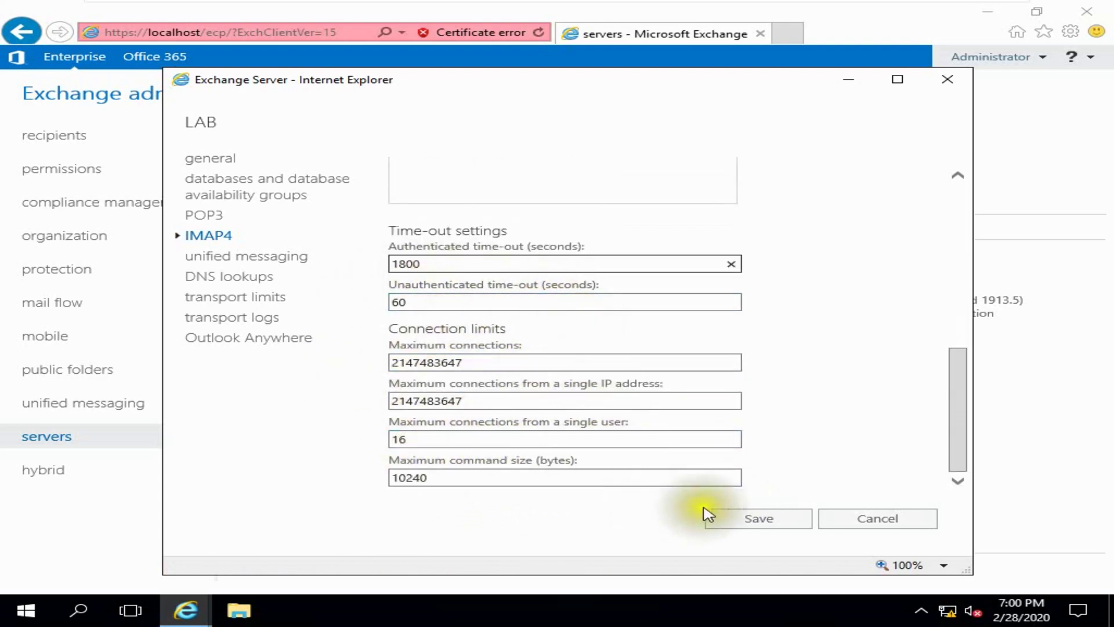
pyautogui.click(777, 520)
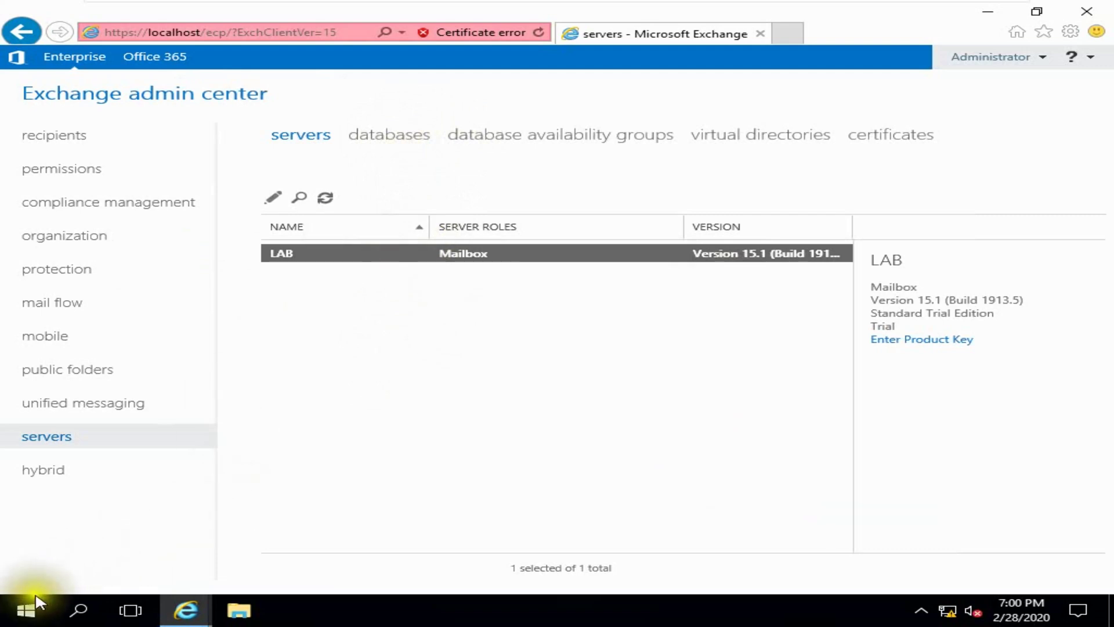
# Launch Outlook 2013 and Server Manager
pyautogui.click(24, 615)
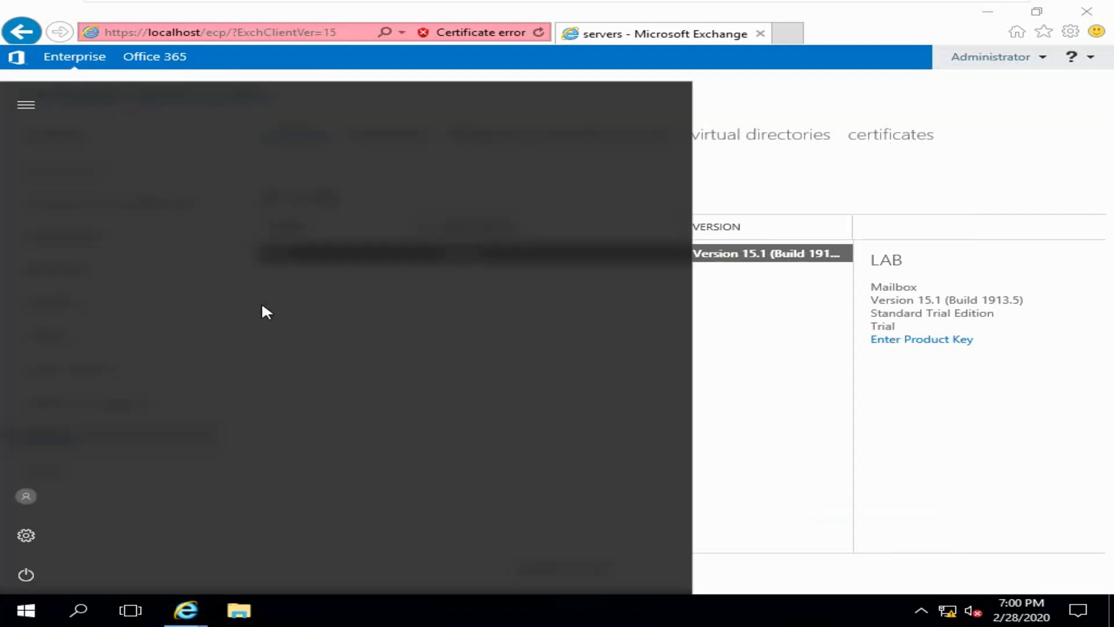
pyautogui.click(408, 426)
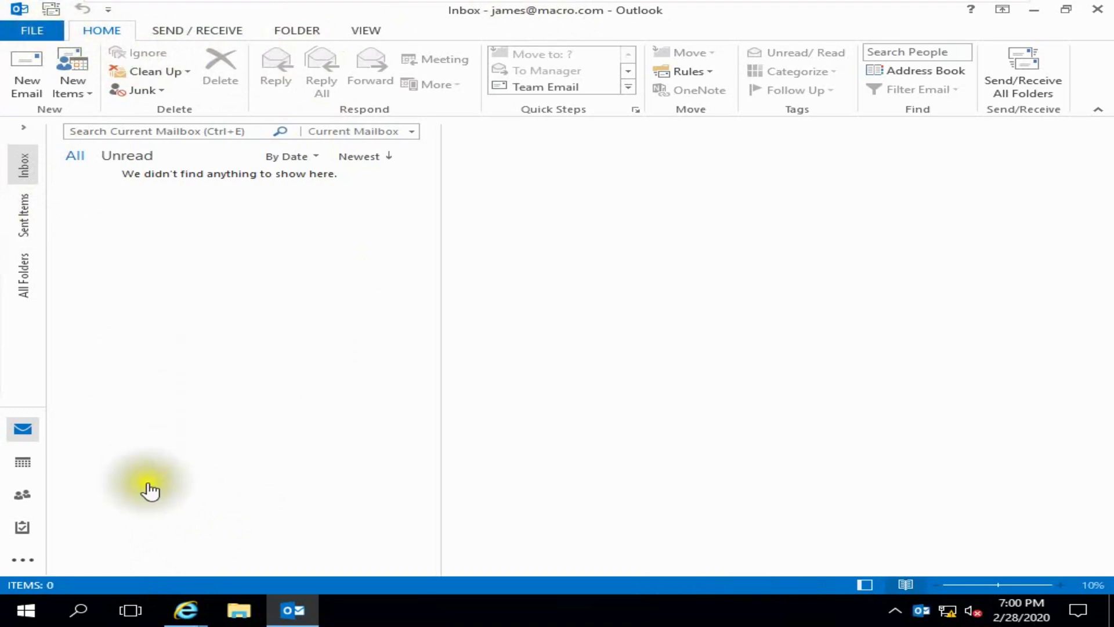
pyautogui.click(27, 610)
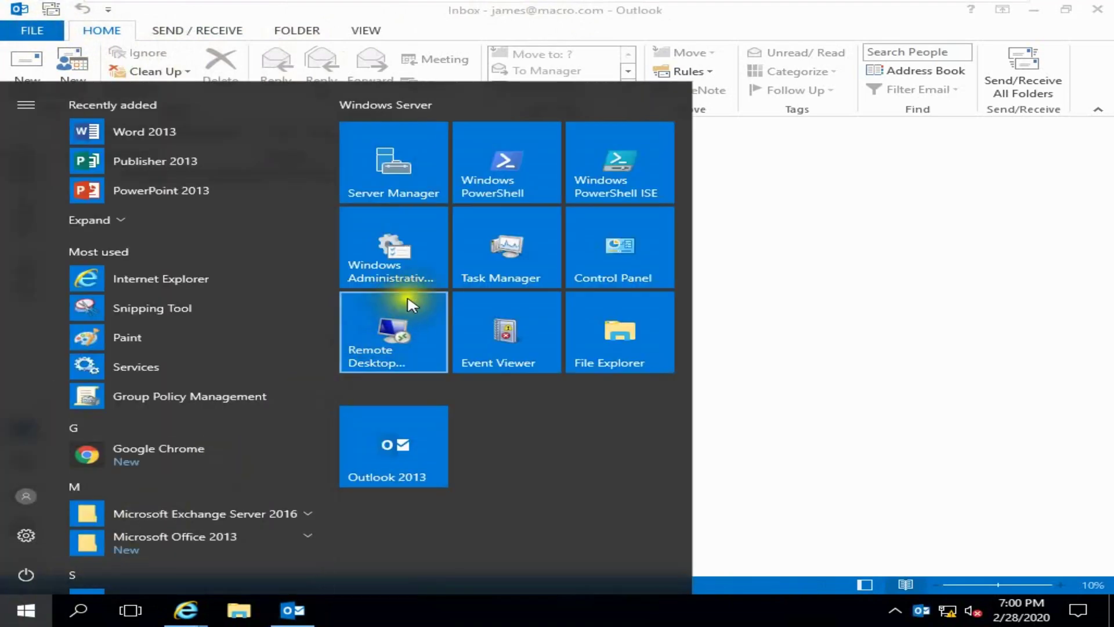
pyautogui.click(413, 166)
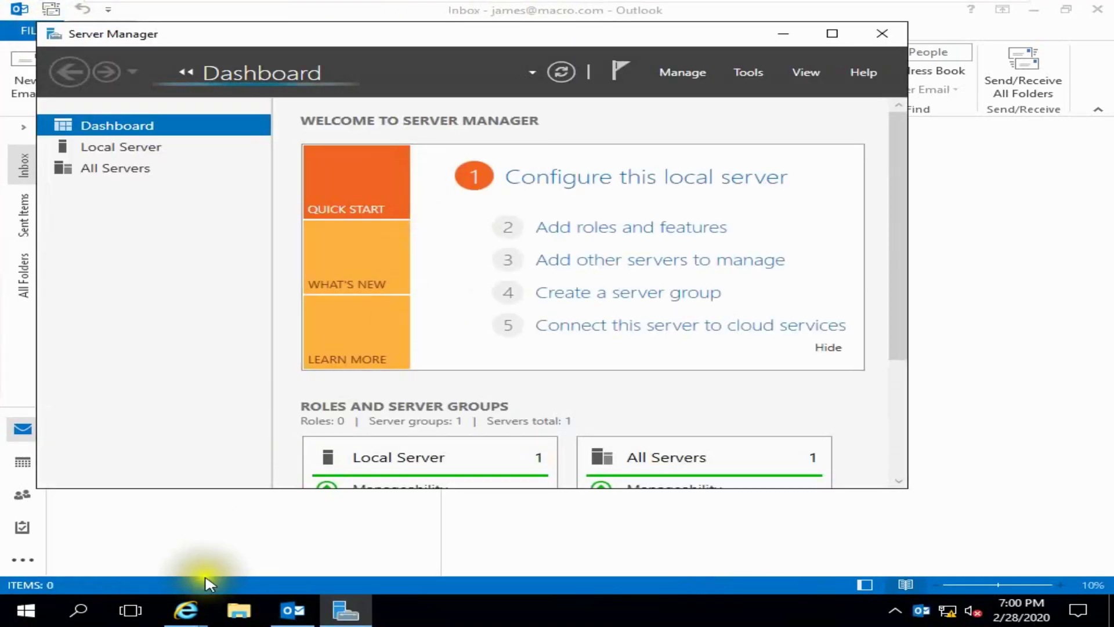
# Switch to the Exchange admin center and select the second user mailbox among the recipients to check its email address
pyautogui.click(192, 610)
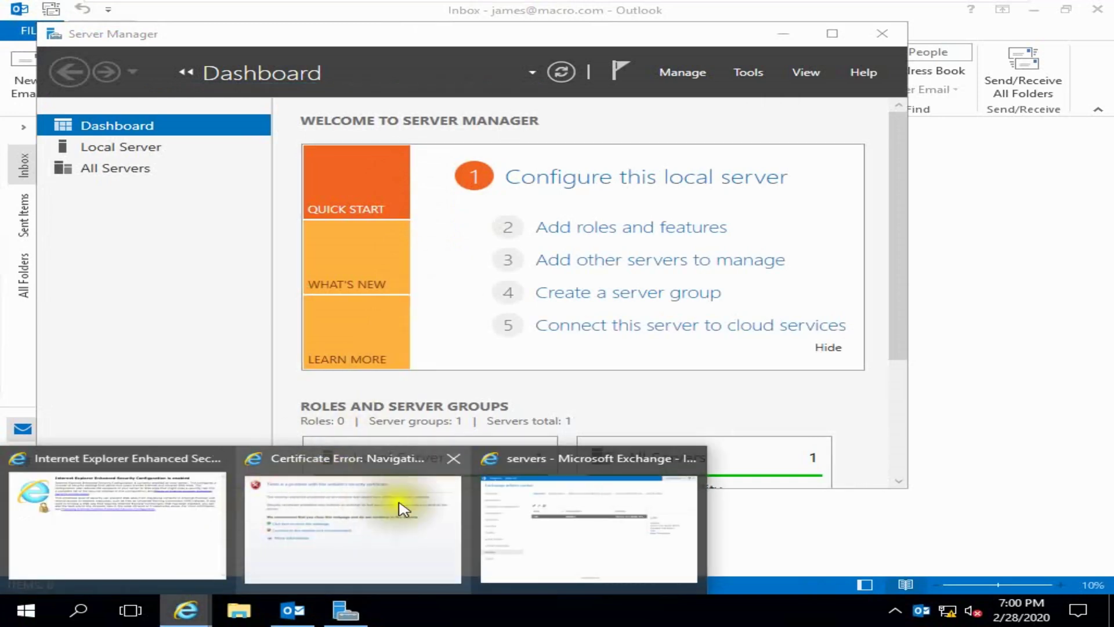
pyautogui.click(502, 482)
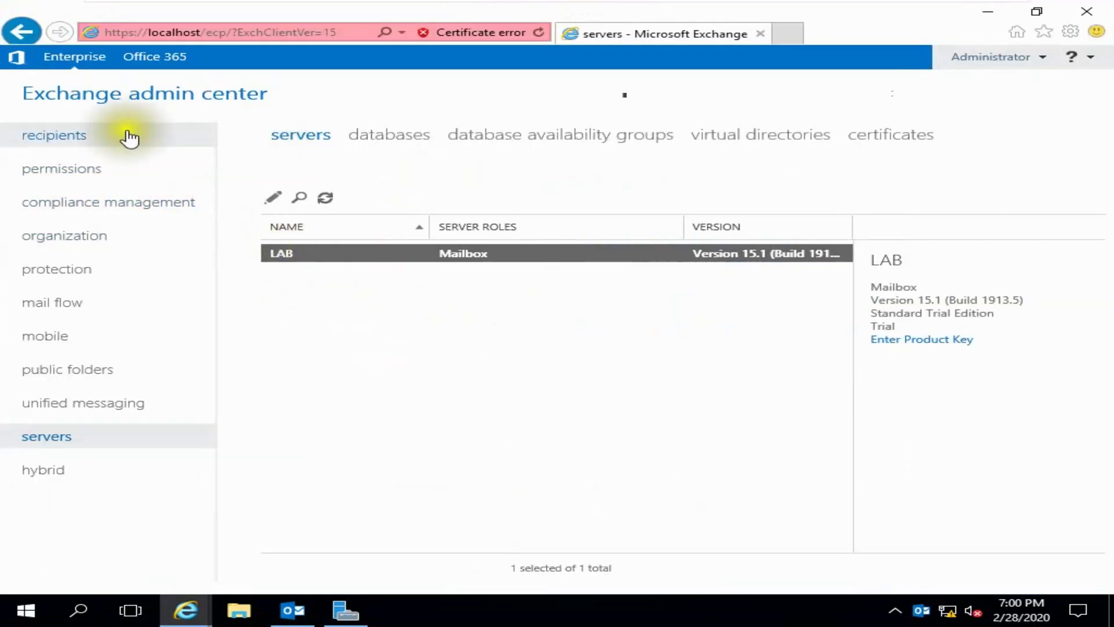
pyautogui.click(81, 138)
pyautogui.click(300, 274)
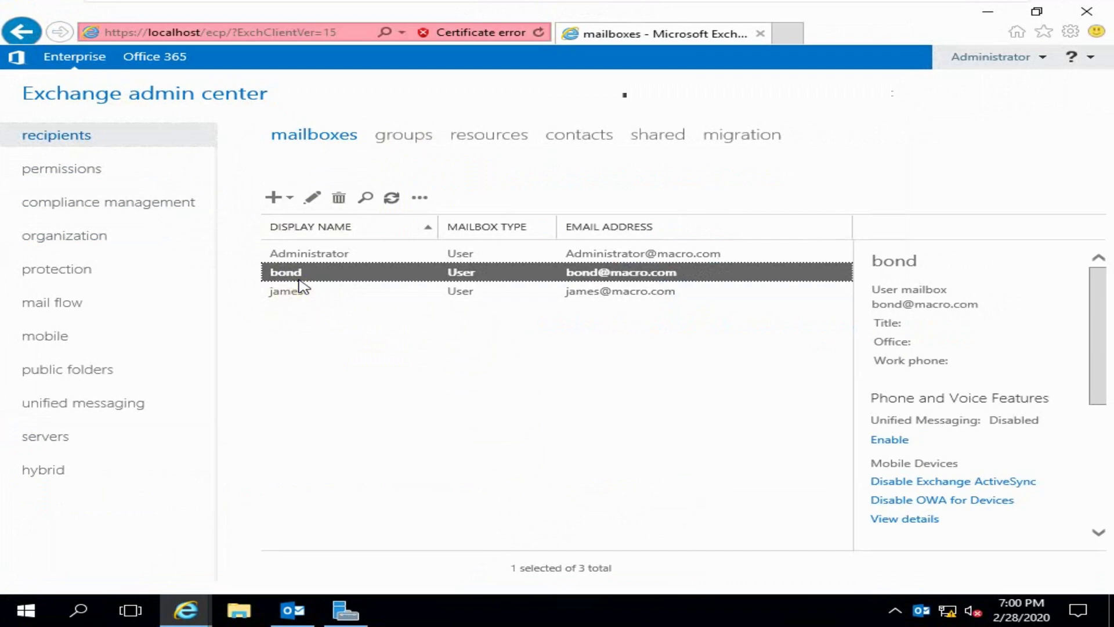
# In Outlook, start adding an account with manual setup and the POP or IMAP service
pyautogui.click(302, 610)
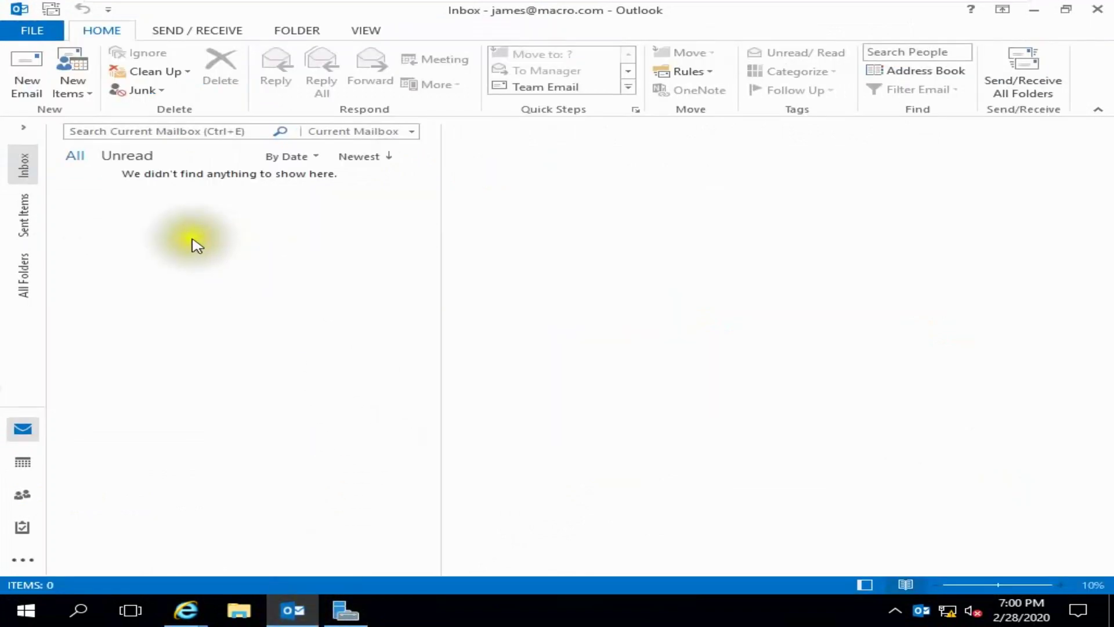
pyautogui.click(35, 30)
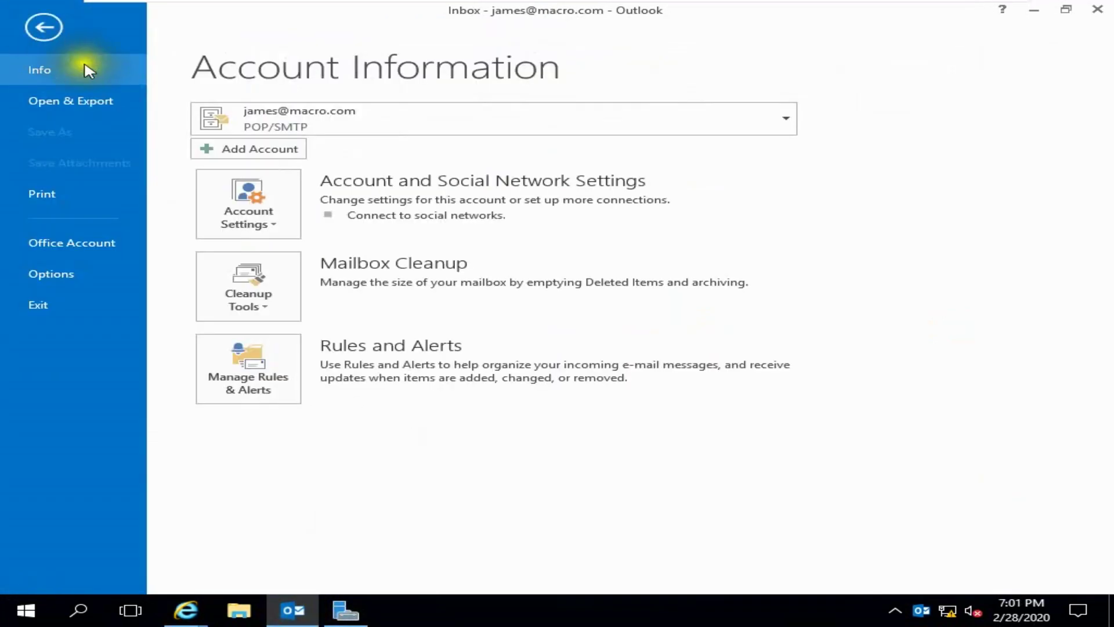
pyautogui.click(273, 152)
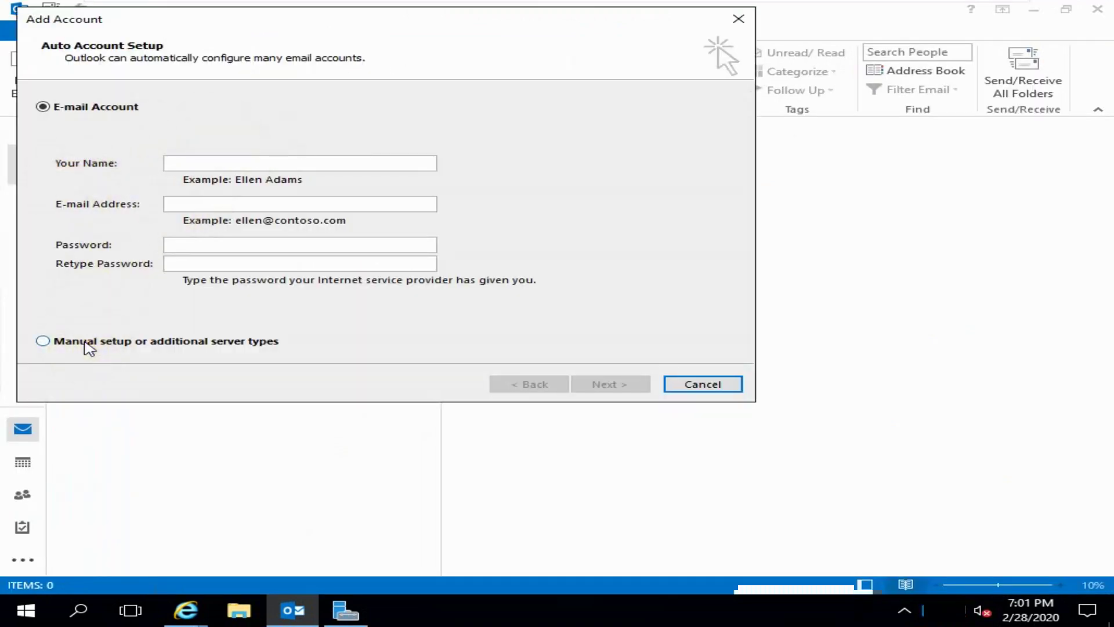
pyautogui.click(89, 347)
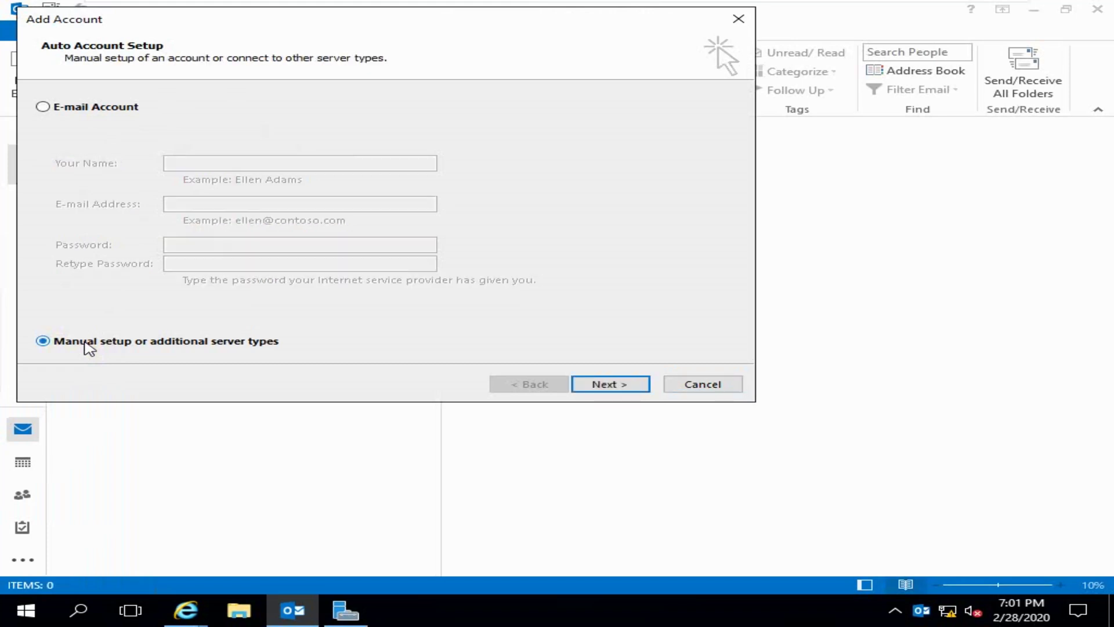
pyautogui.click(626, 388)
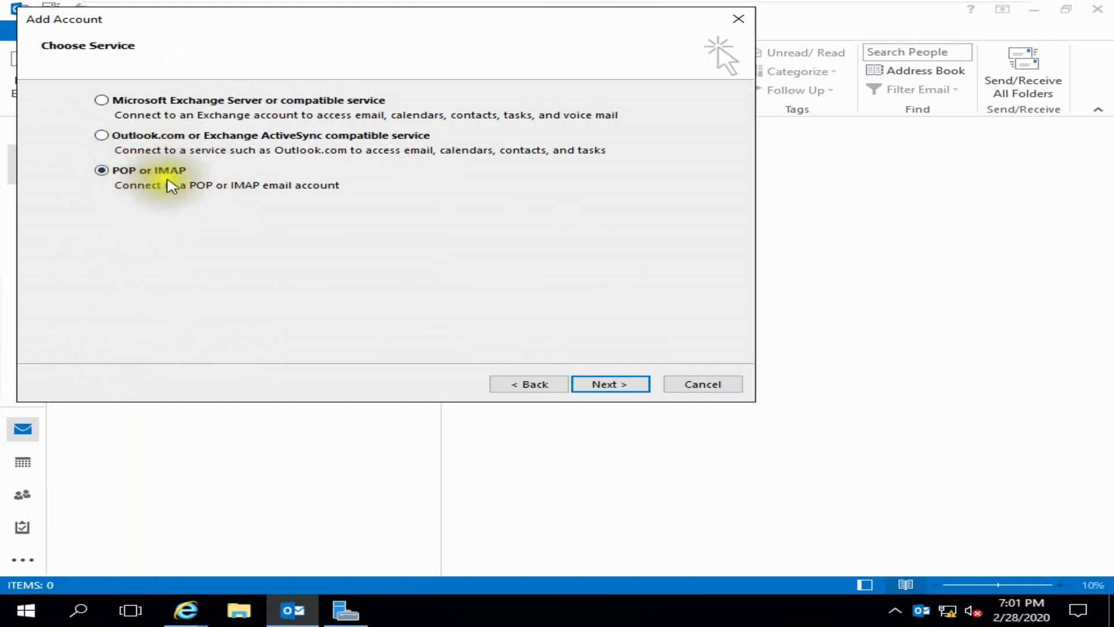
# Fill in the new POP3 account's display name, email address, logon user name and account password
pyautogui.click(581, 384)
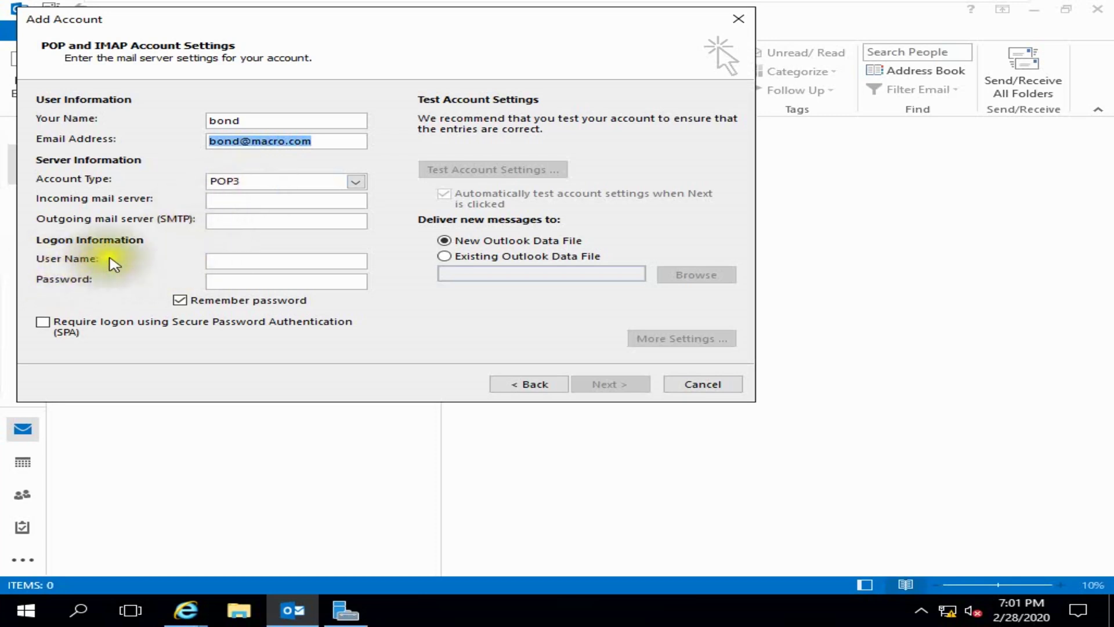
pyautogui.moveTo(261, 261); pyautogui.dragTo(186, 267)
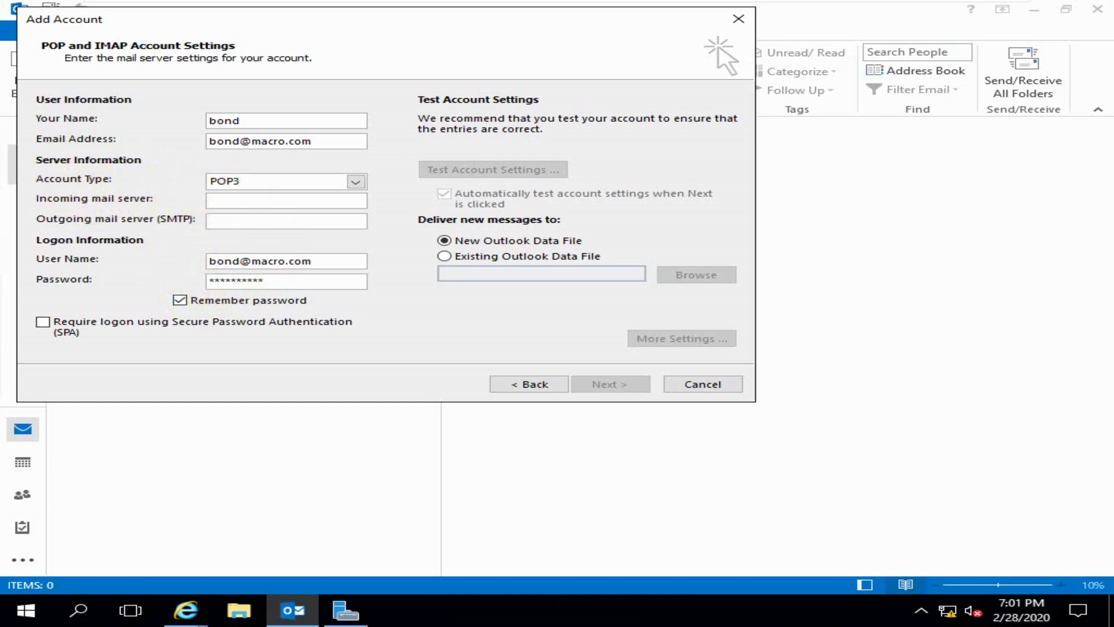
# Switch to Server Manager and refresh the local server's properties to check its computer name and domain
pyautogui.click(348, 610)
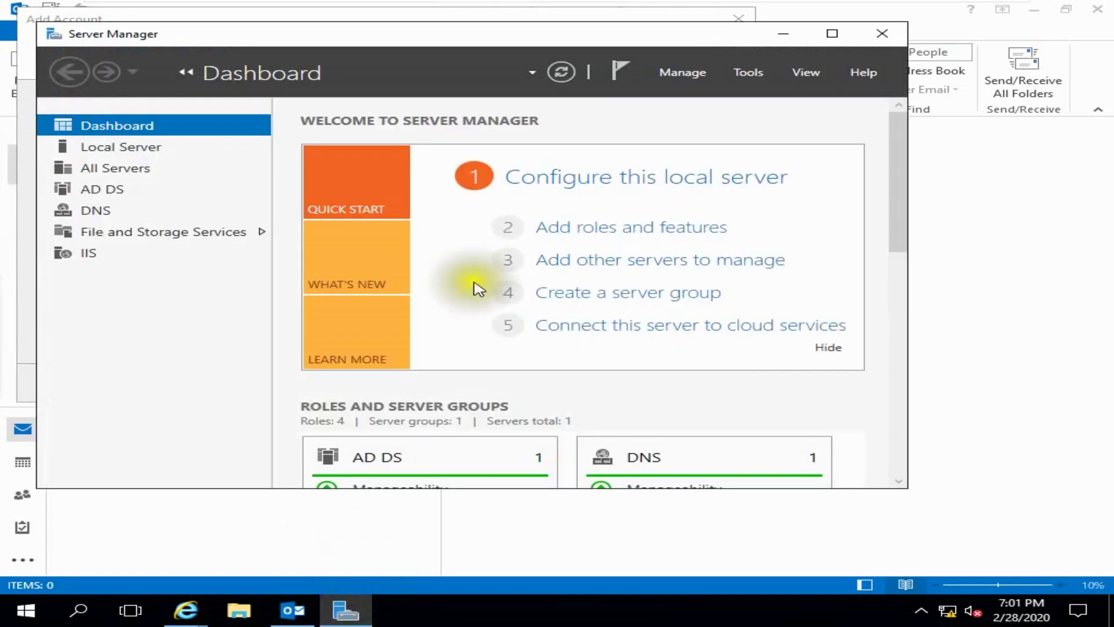
pyautogui.click(120, 169)
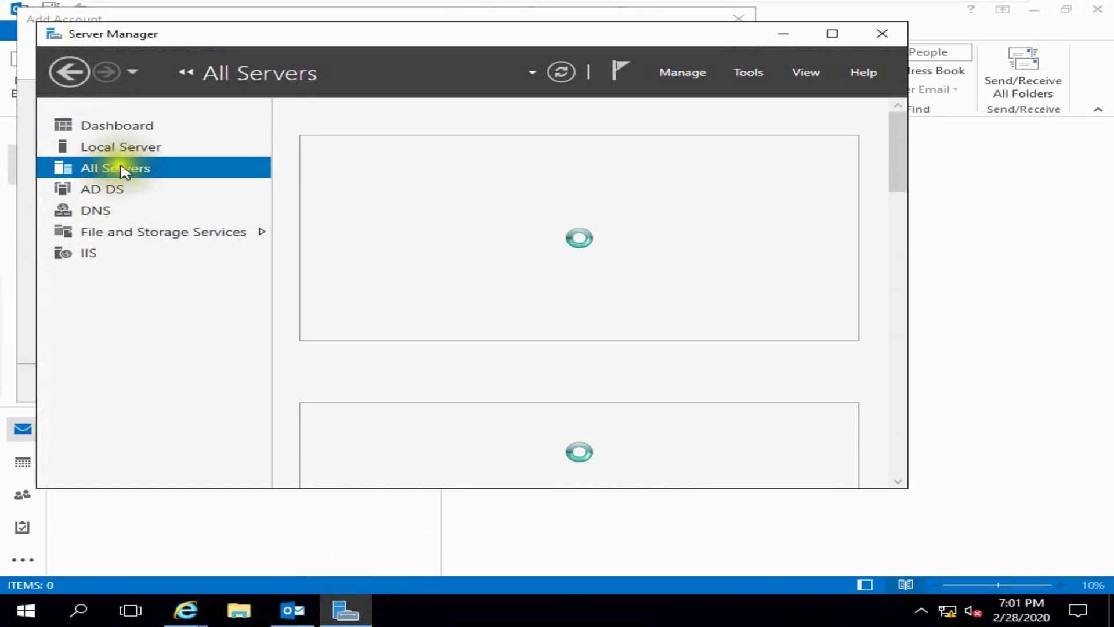
pyautogui.click(128, 148)
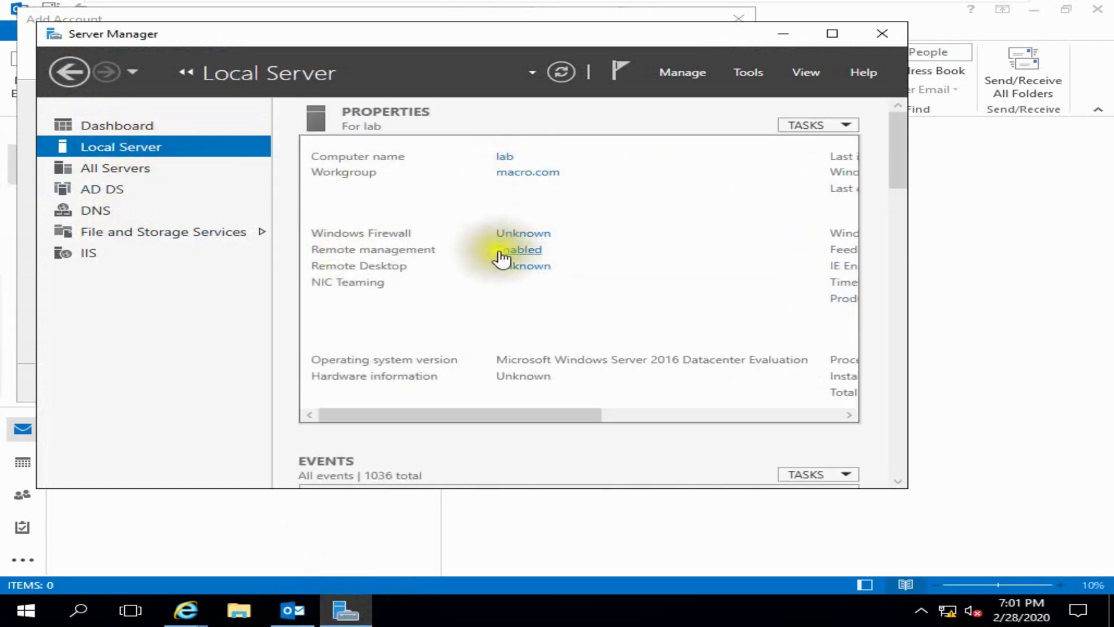
pyautogui.click(561, 71)
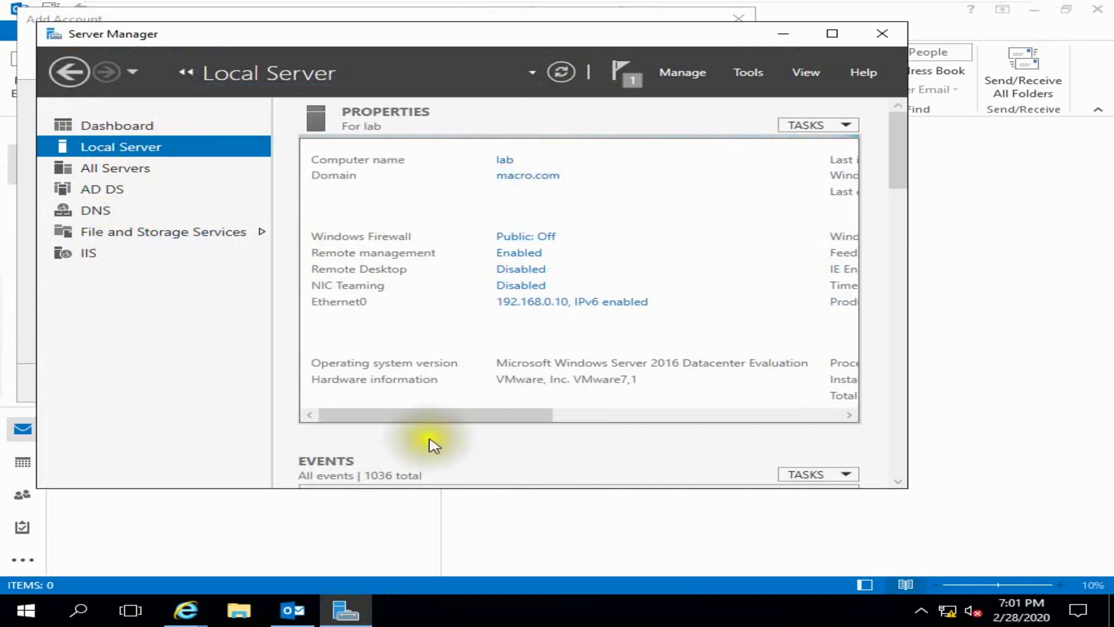
# Return to Outlook and set both the incoming and the outgoing mail server to lab.macro.com
pyautogui.click(295, 606)
pyautogui.click(262, 208)
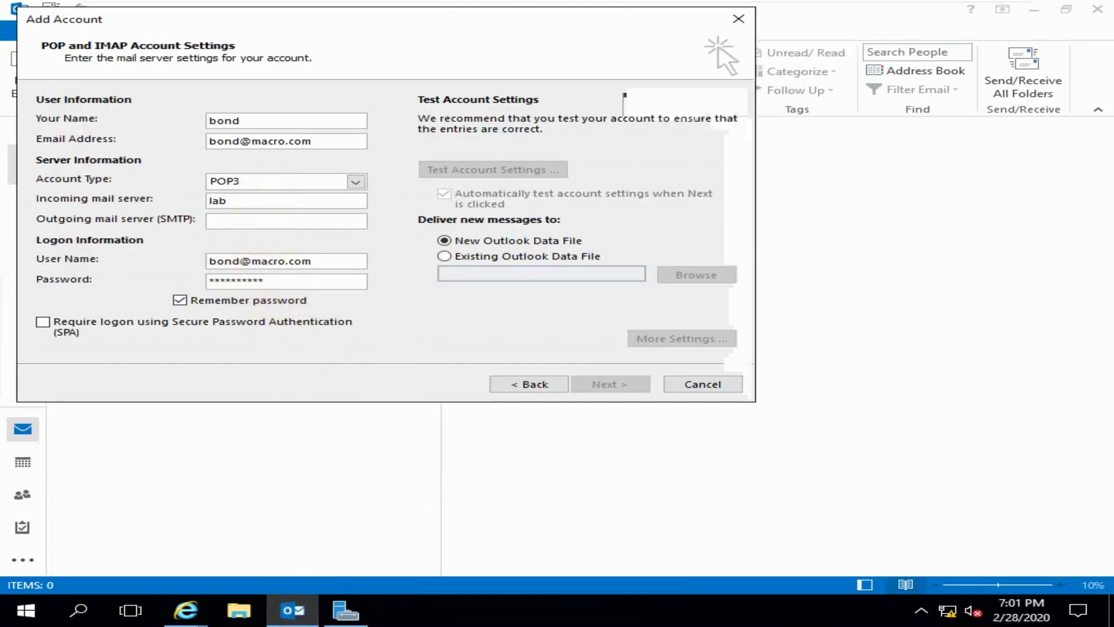
pyautogui.write('lab.macro.com')
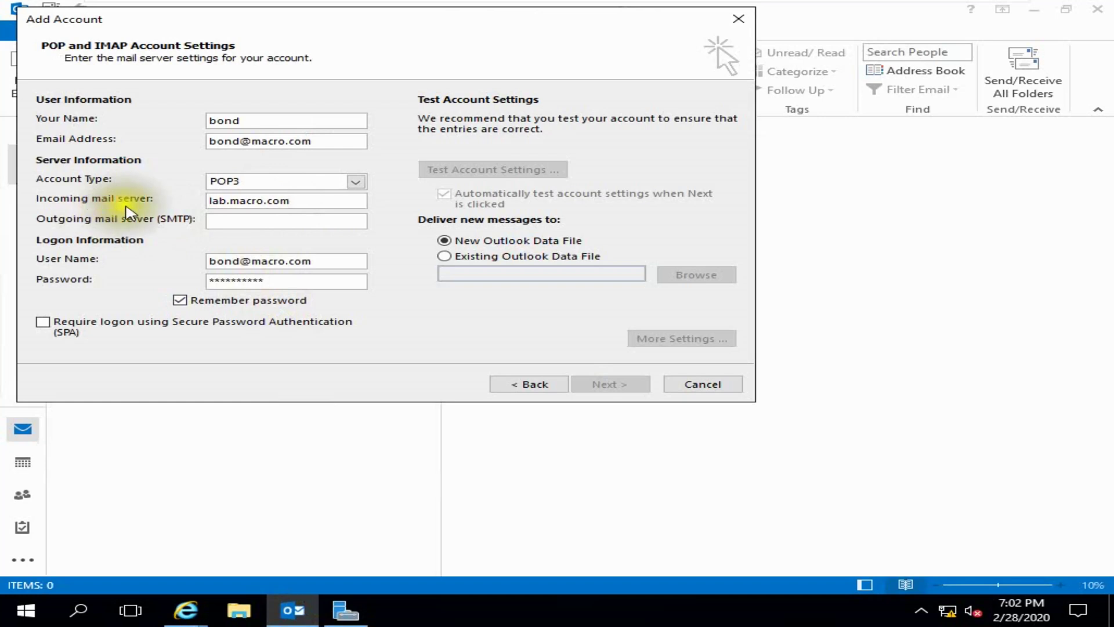
pyautogui.moveTo(292, 201); pyautogui.dragTo(202, 198)
pyautogui.hotkey('ctrl', 'c')
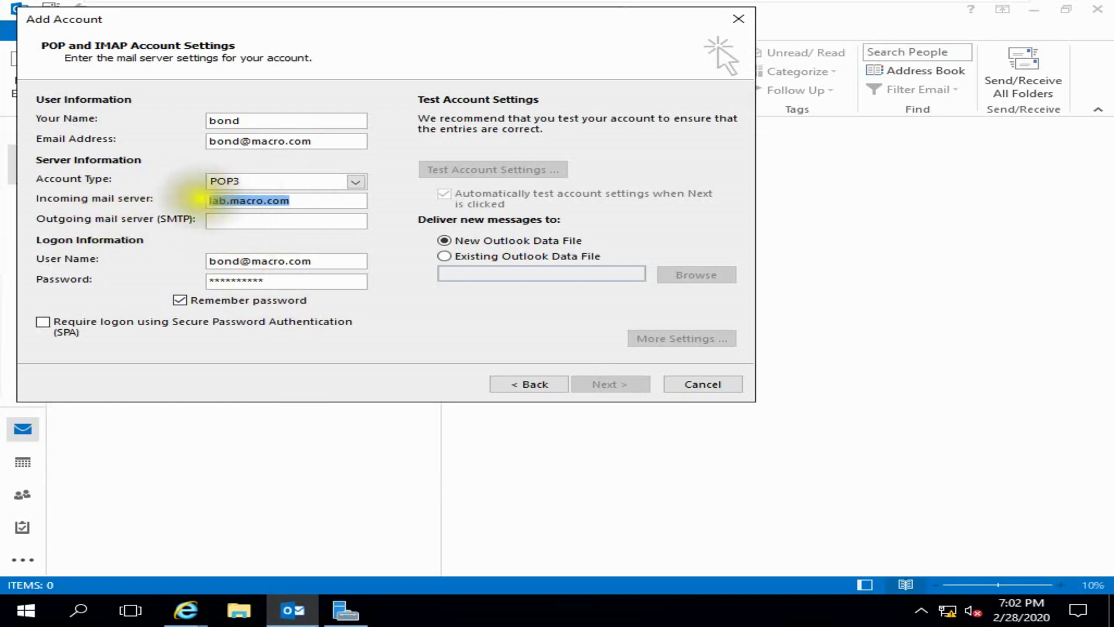
pyautogui.click(212, 221)
pyautogui.hotkey('ctrl', 'v')
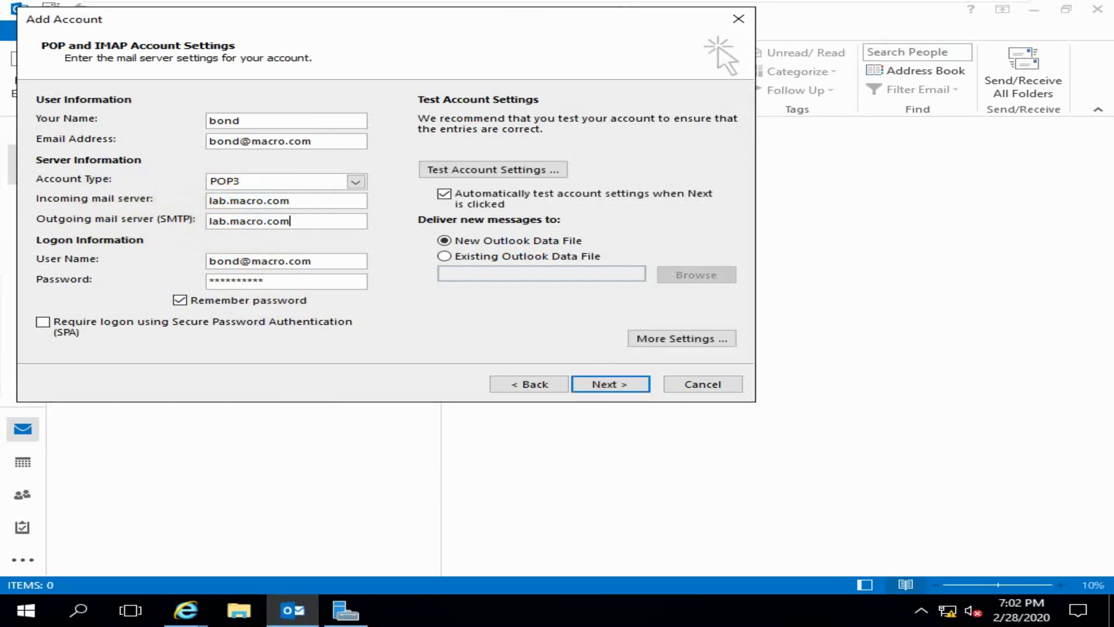
# Enable outgoing server authentication with the incoming server's settings, and set POP3 port 995 with SSL, SMTP port 587 and Auto encryption
pyautogui.click(695, 342)
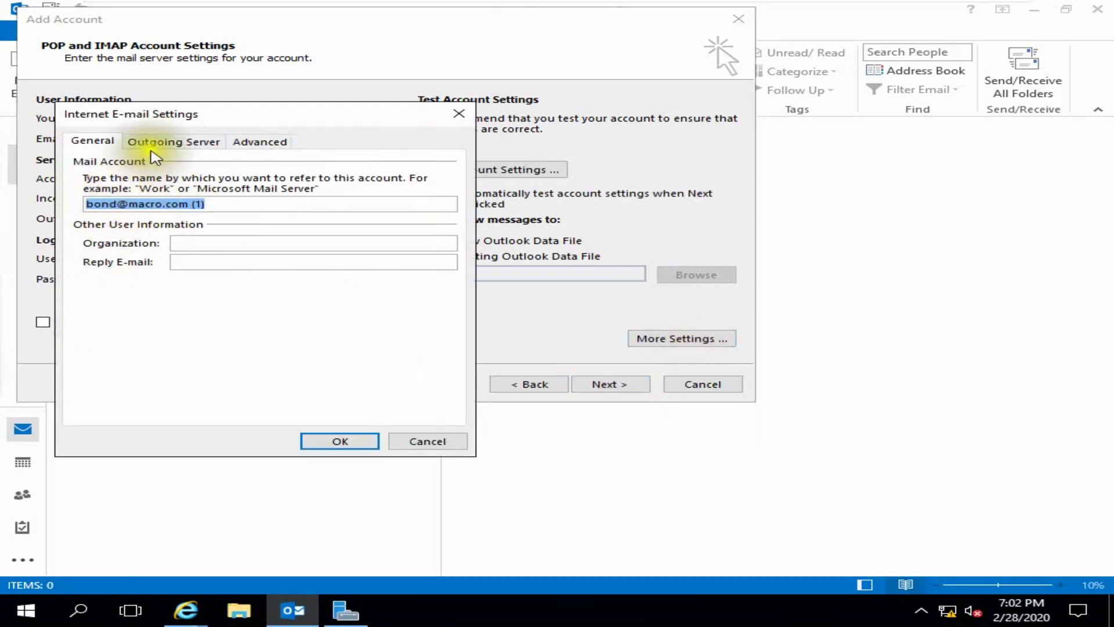
pyautogui.click(170, 142)
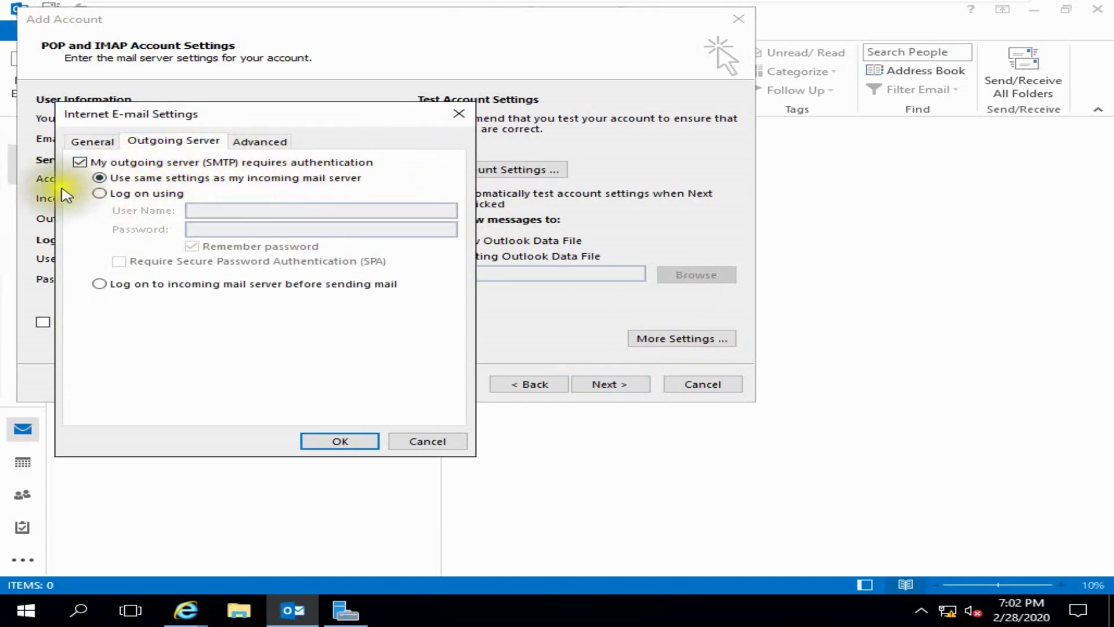
pyautogui.click(266, 141)
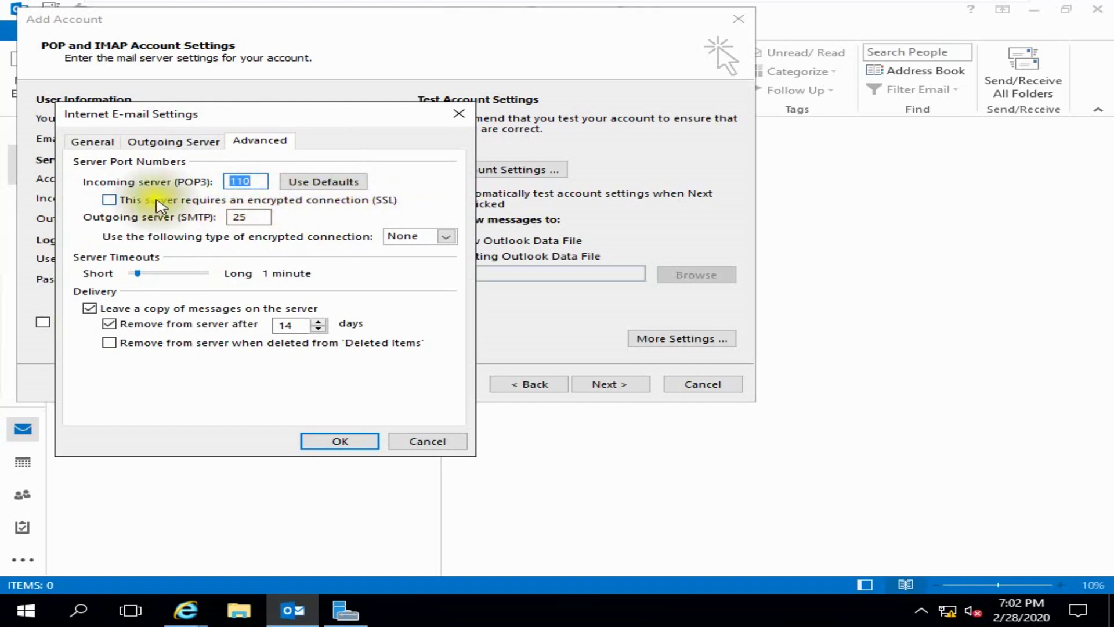
pyautogui.doubleClick(244, 181)
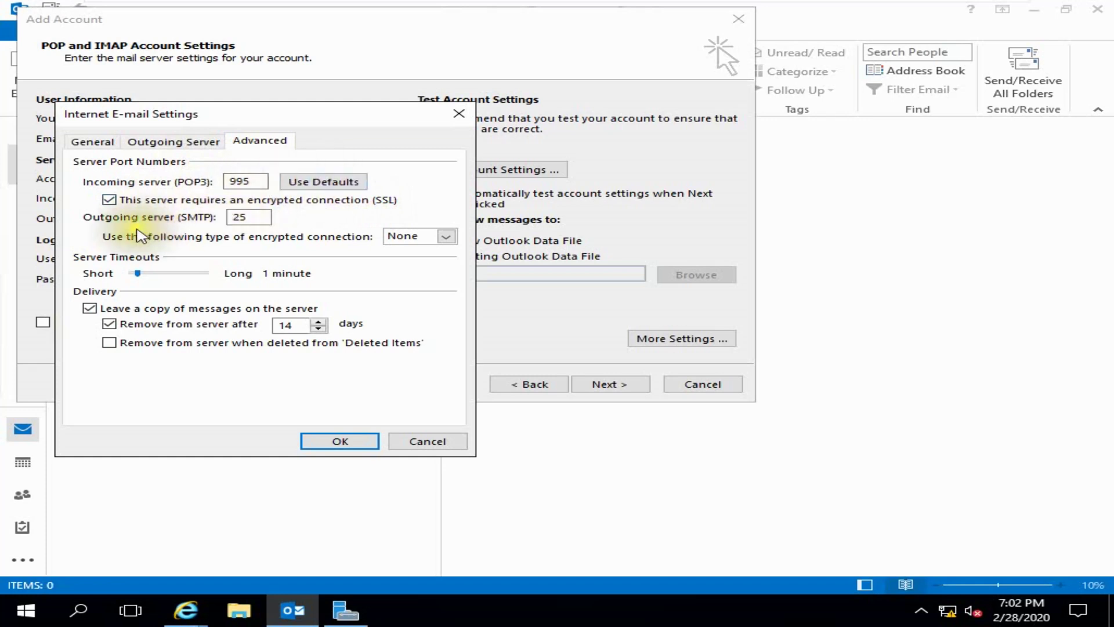
pyautogui.doubleClick(249, 217)
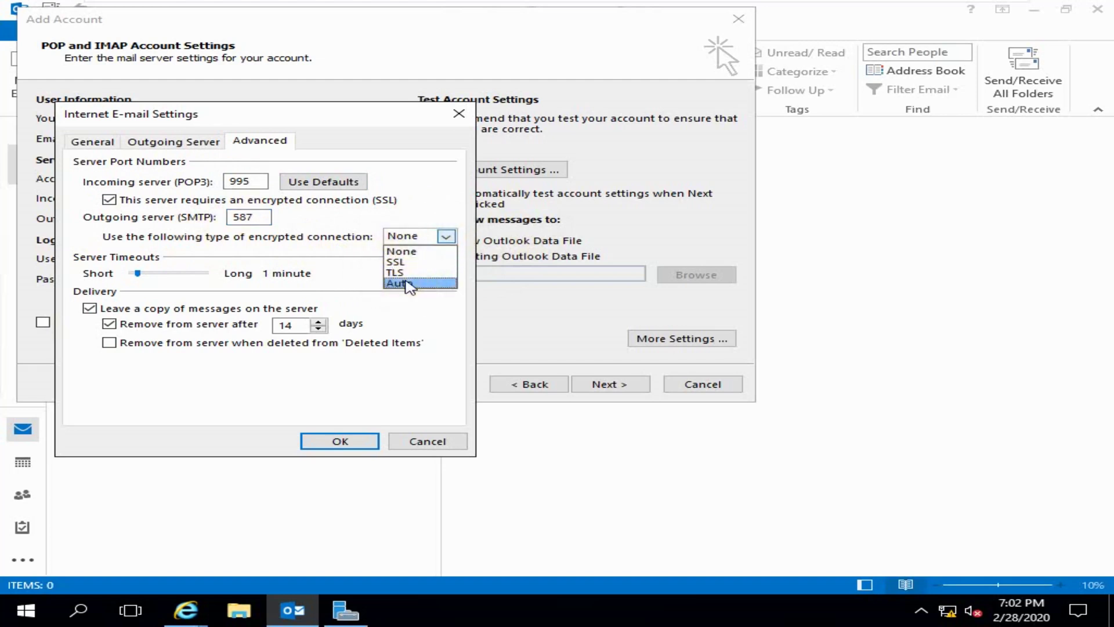
pyautogui.click(447, 238)
pyautogui.click(412, 285)
pyautogui.click(349, 440)
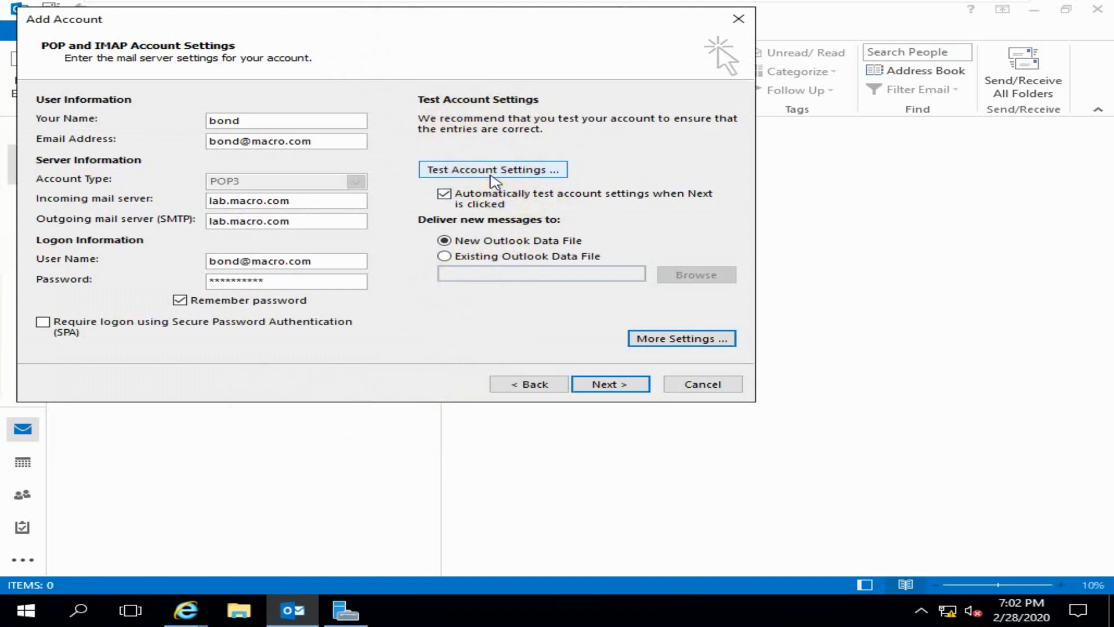
# Open the Windows Services console and check the status of Microsoft Exchange POP3 and Microsoft Exchange POP3 Backend
pyautogui.click(71, 619)
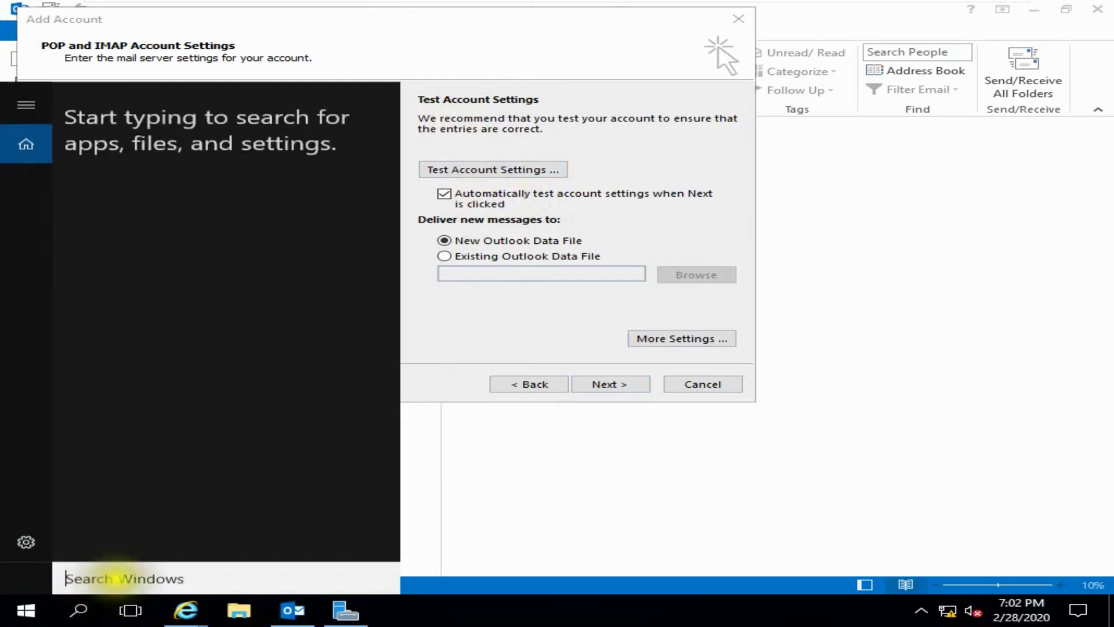
pyautogui.write('serv')
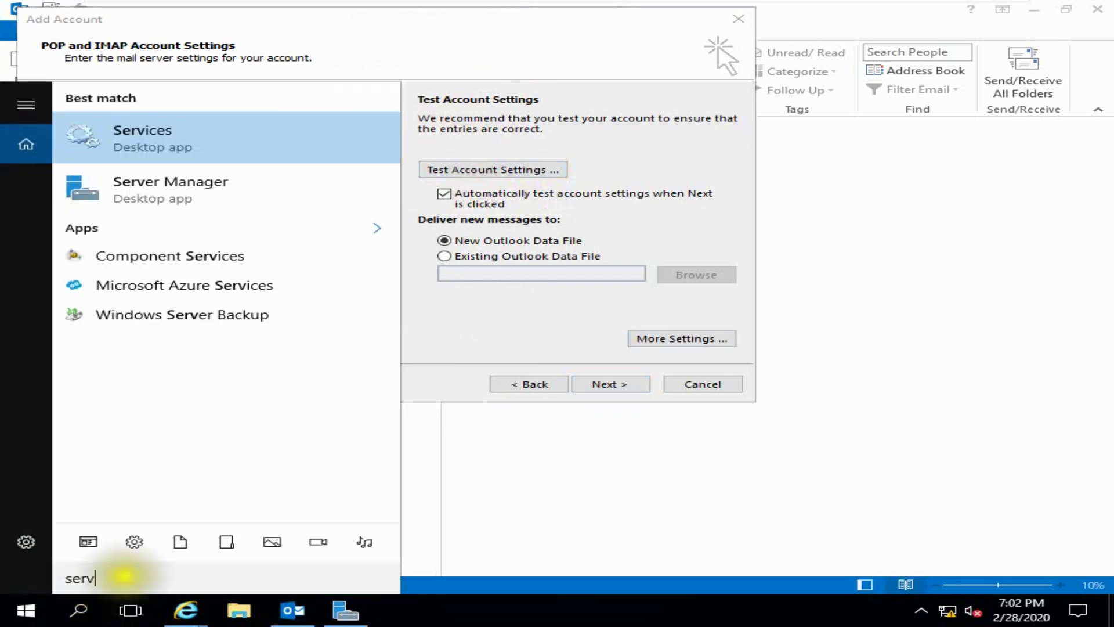
pyautogui.click(188, 139)
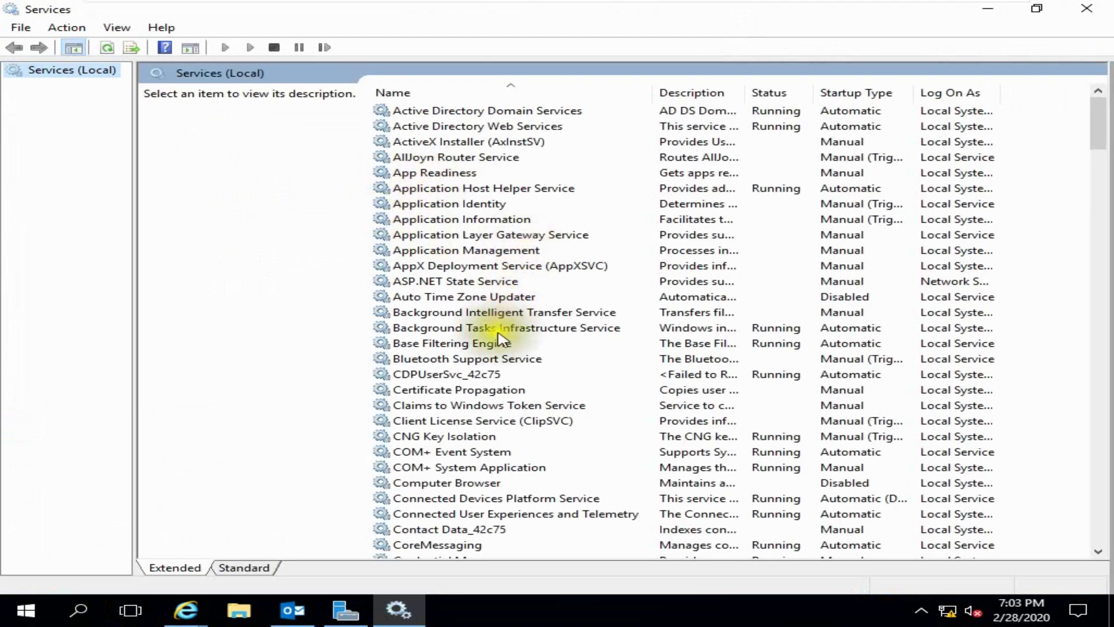
pyautogui.scroll(-17, 502, 339)
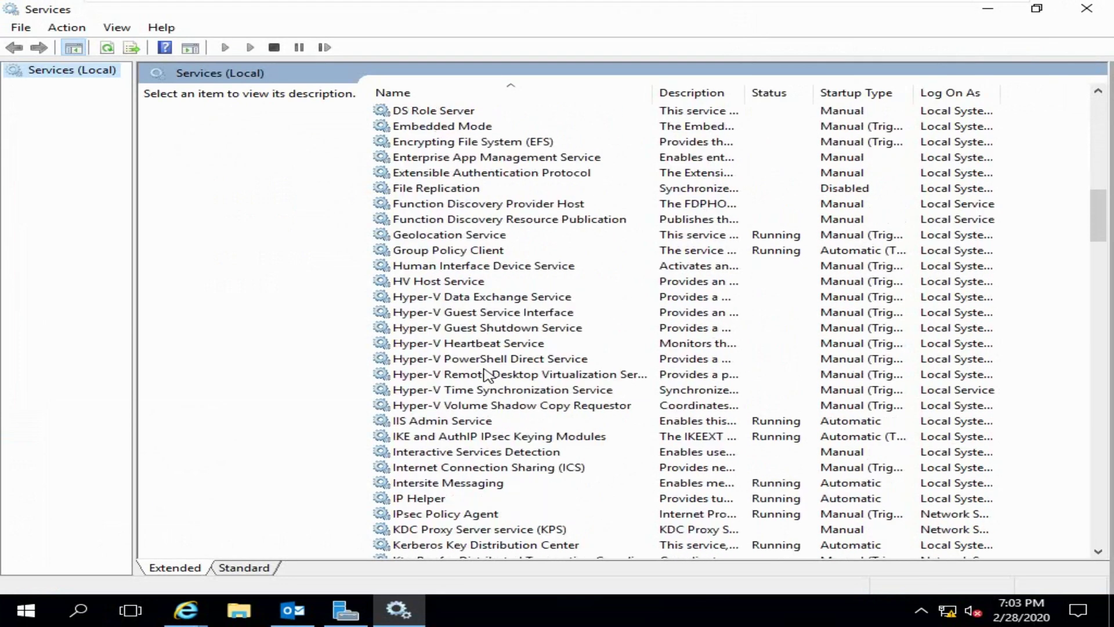
pyautogui.scroll(-3, 489, 374)
pyautogui.scroll(-11, 490, 371)
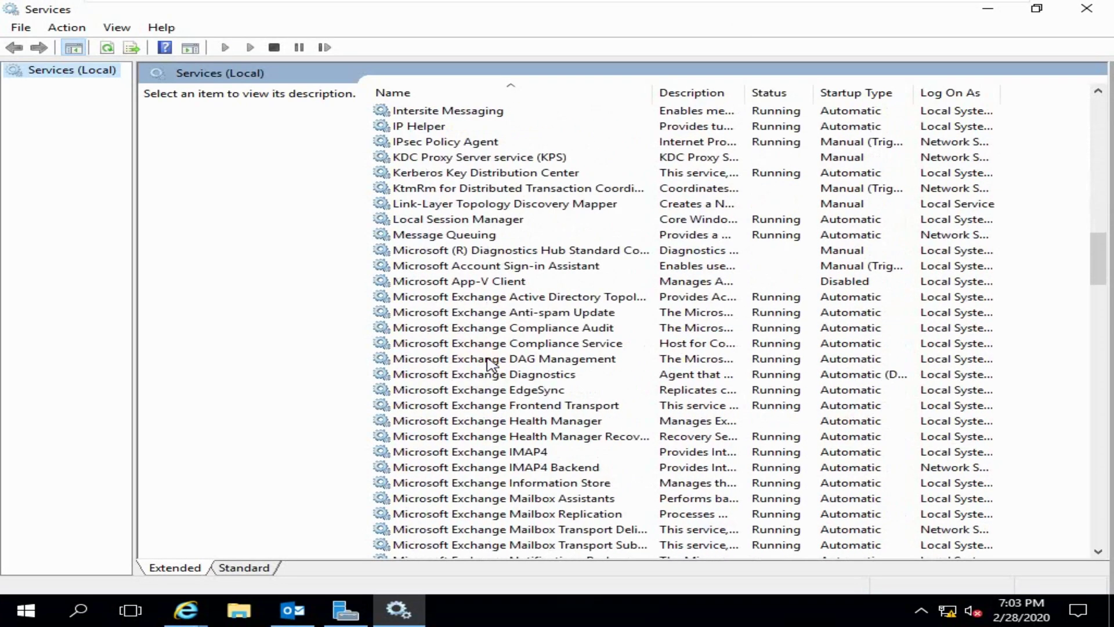
pyautogui.click(511, 298)
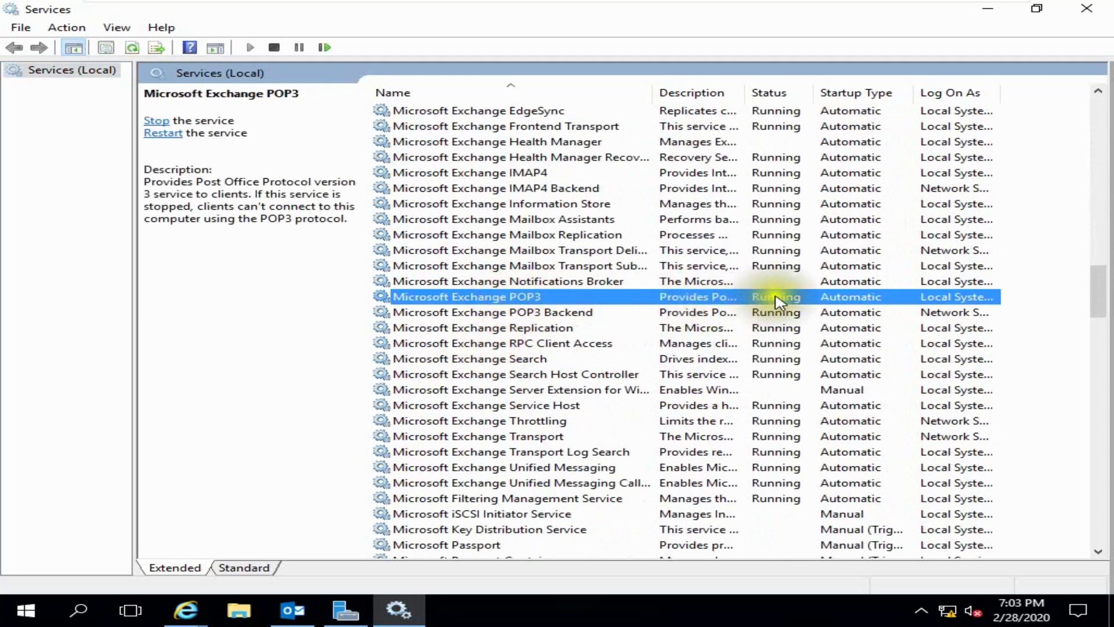
pyautogui.click(533, 312)
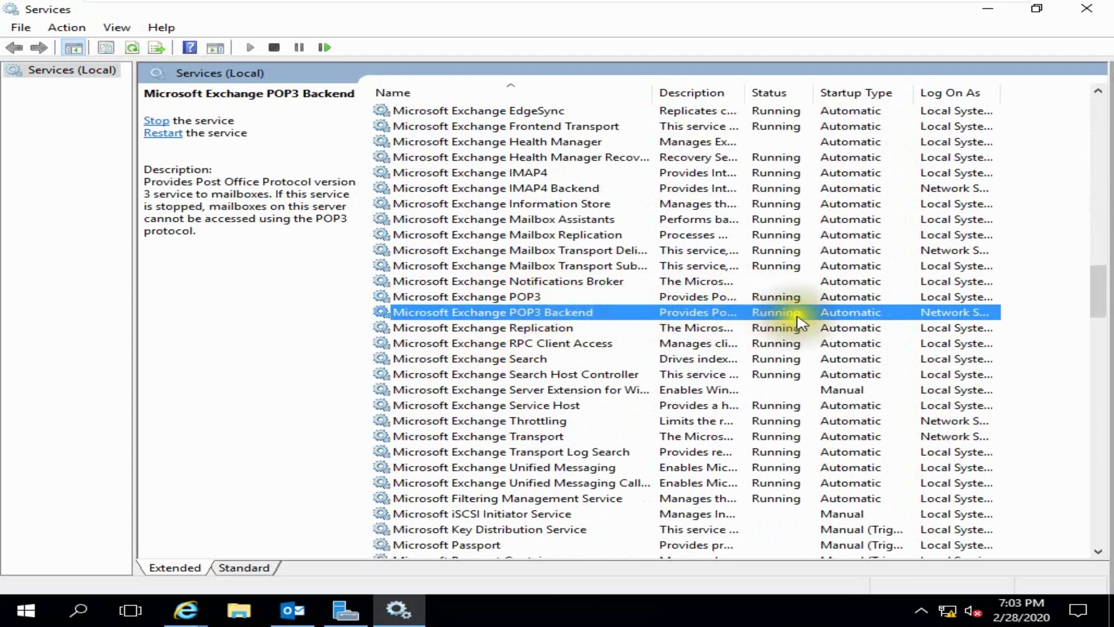
# Check the status of the Microsoft Exchange IMAP4 and Microsoft Exchange IMAP4 Backend services
pyautogui.scroll(1, 566, 318)
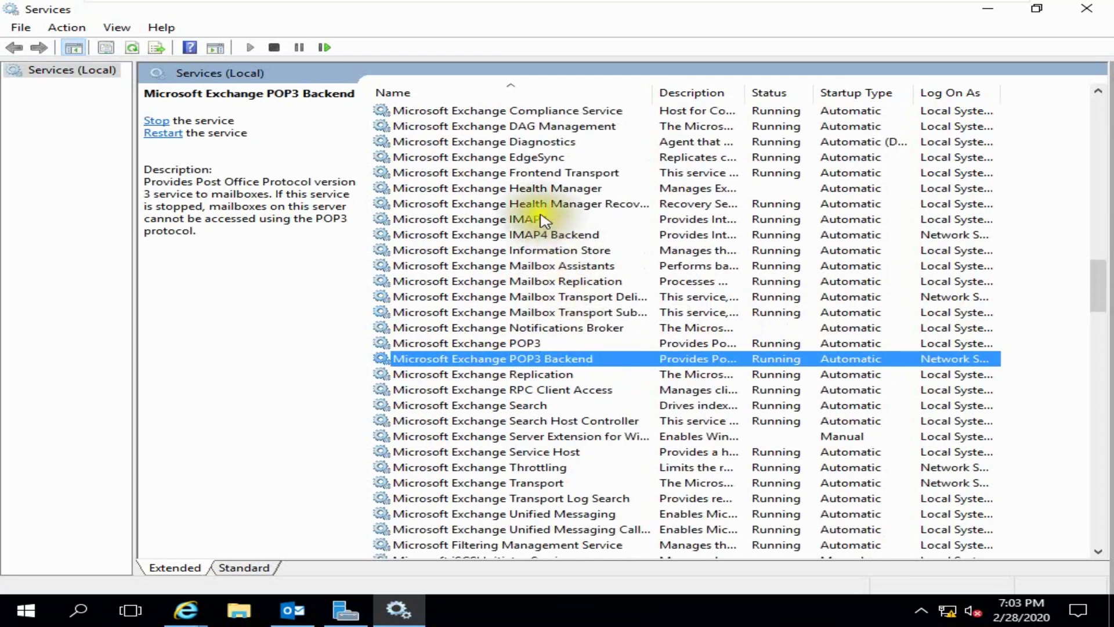
pyautogui.click(541, 220)
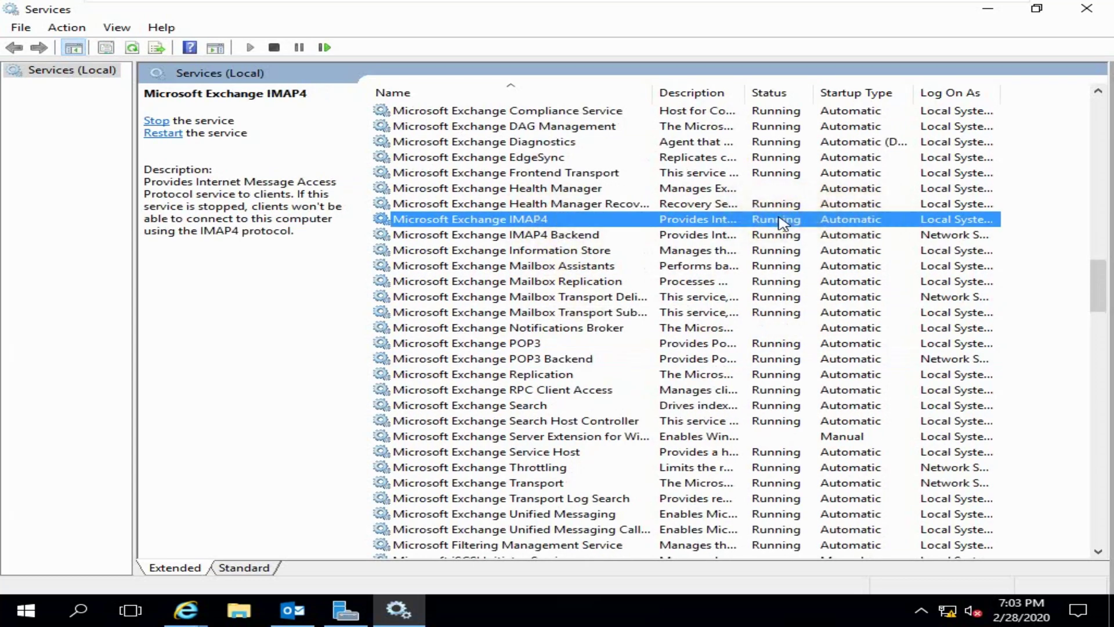
pyautogui.click(531, 235)
pyautogui.click(530, 220)
pyautogui.click(530, 235)
pyautogui.click(530, 221)
pyautogui.click(531, 235)
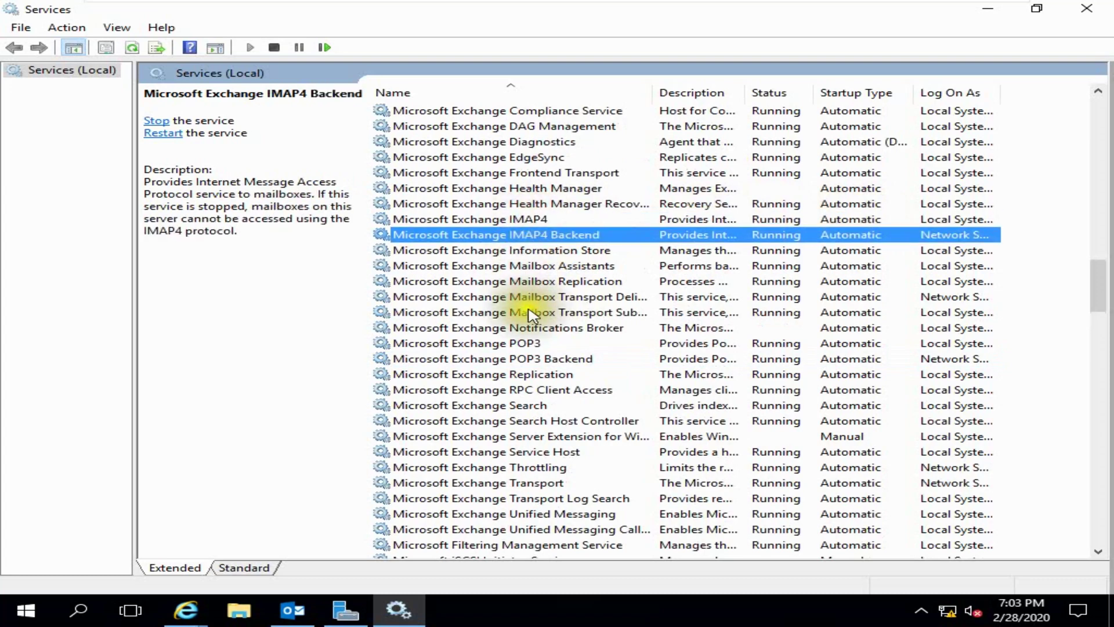
# Minimize the Services console and test the new POP3 account's settings in Outlook
pyautogui.click(986, 17)
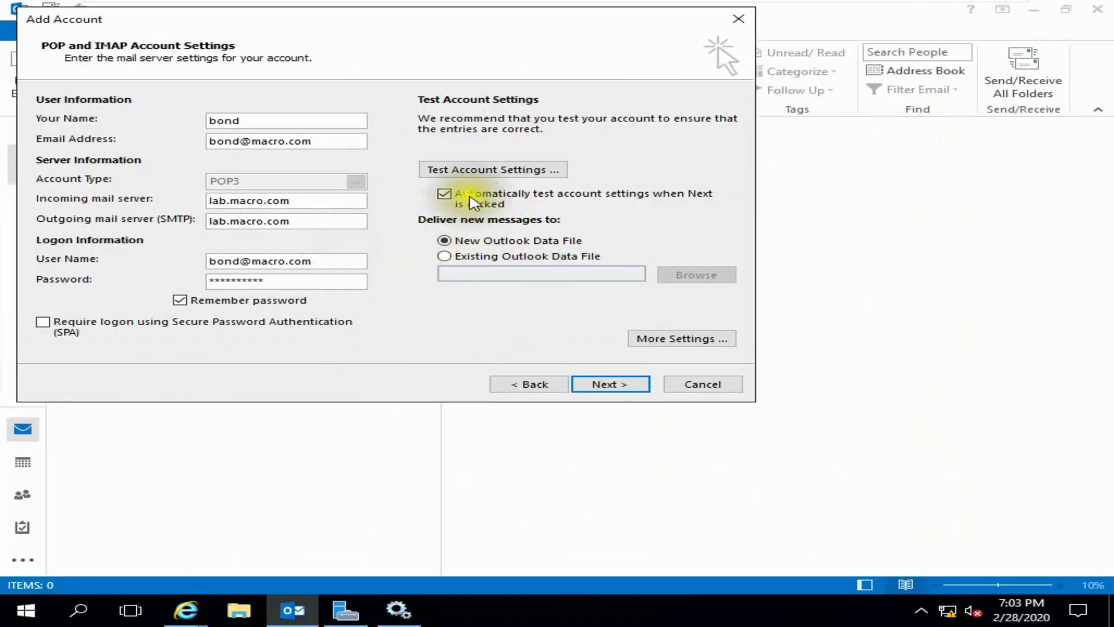
pyautogui.click(470, 172)
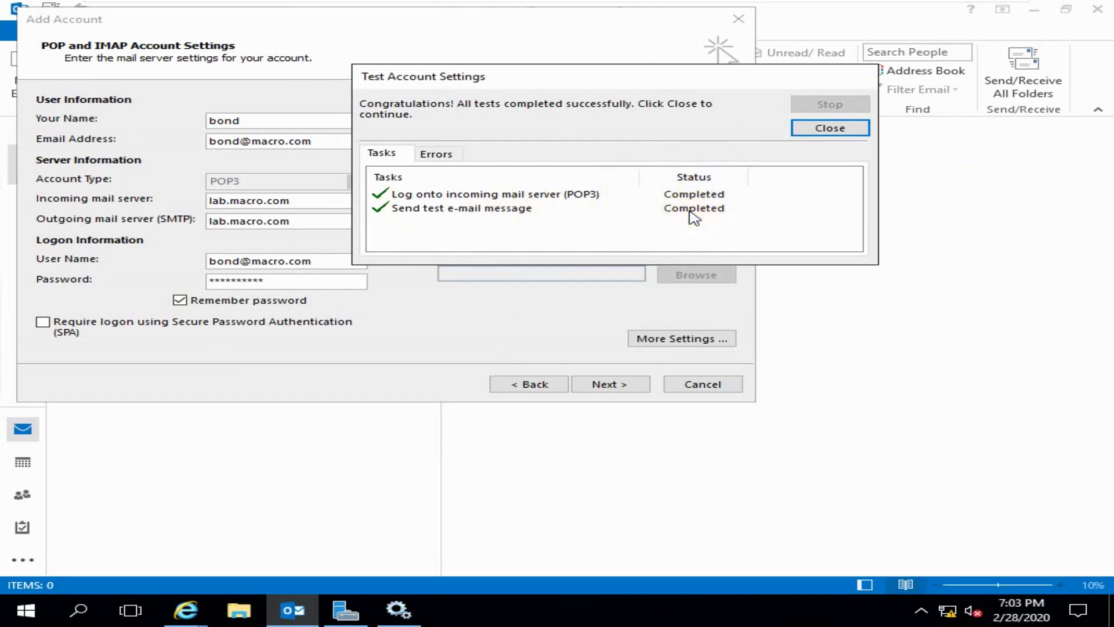
pyautogui.click(816, 140)
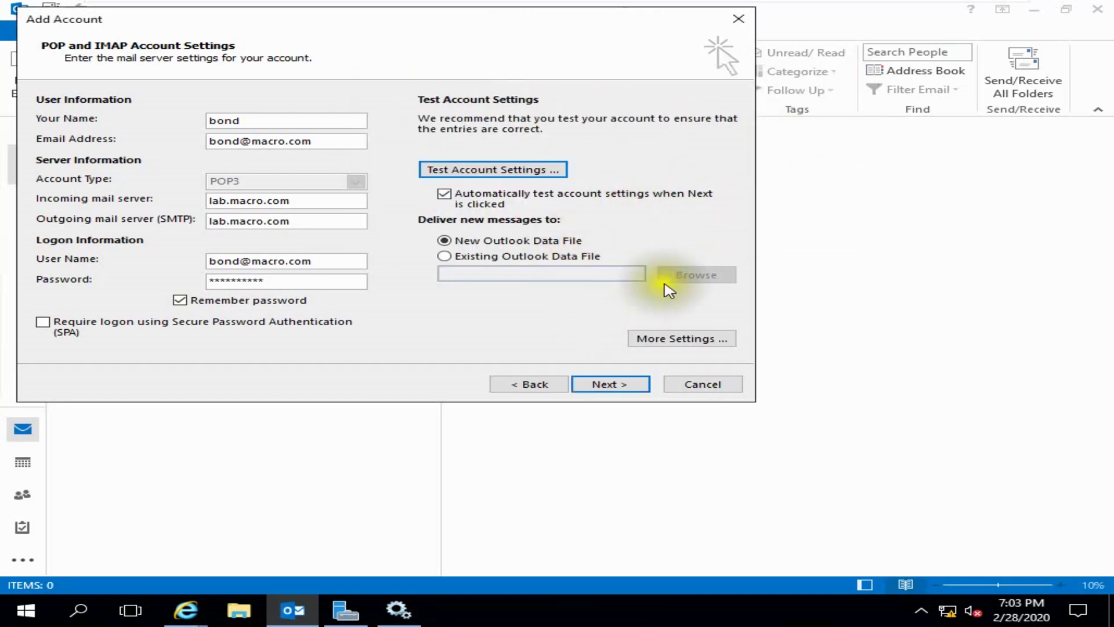
# Continue past the automatic account test and finish adding the POP3 account
pyautogui.click(607, 385)
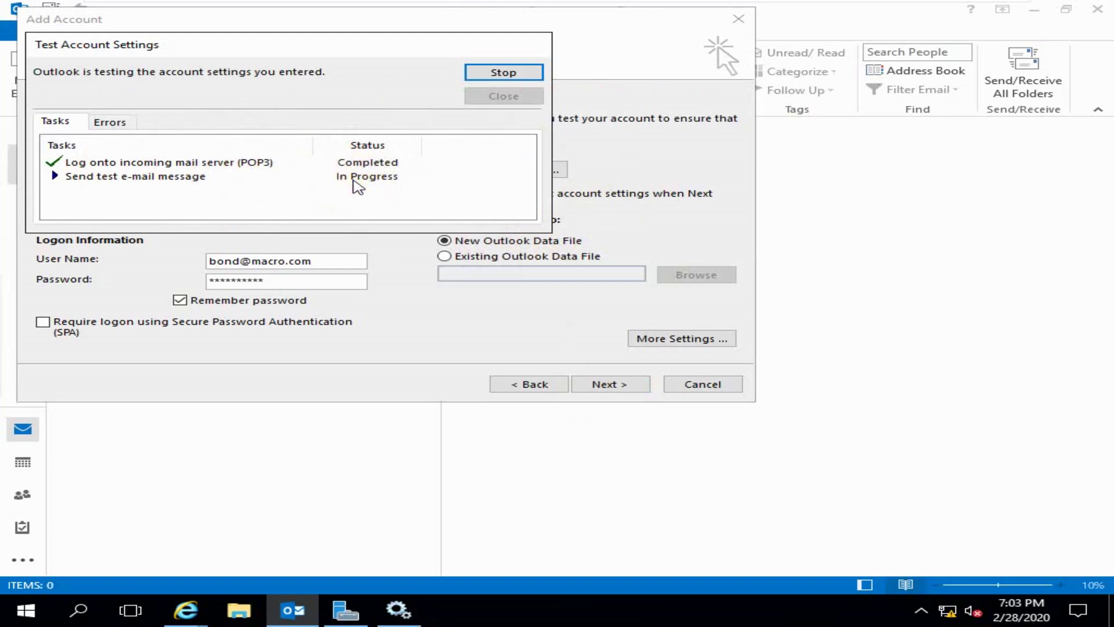
pyautogui.click(245, 171)
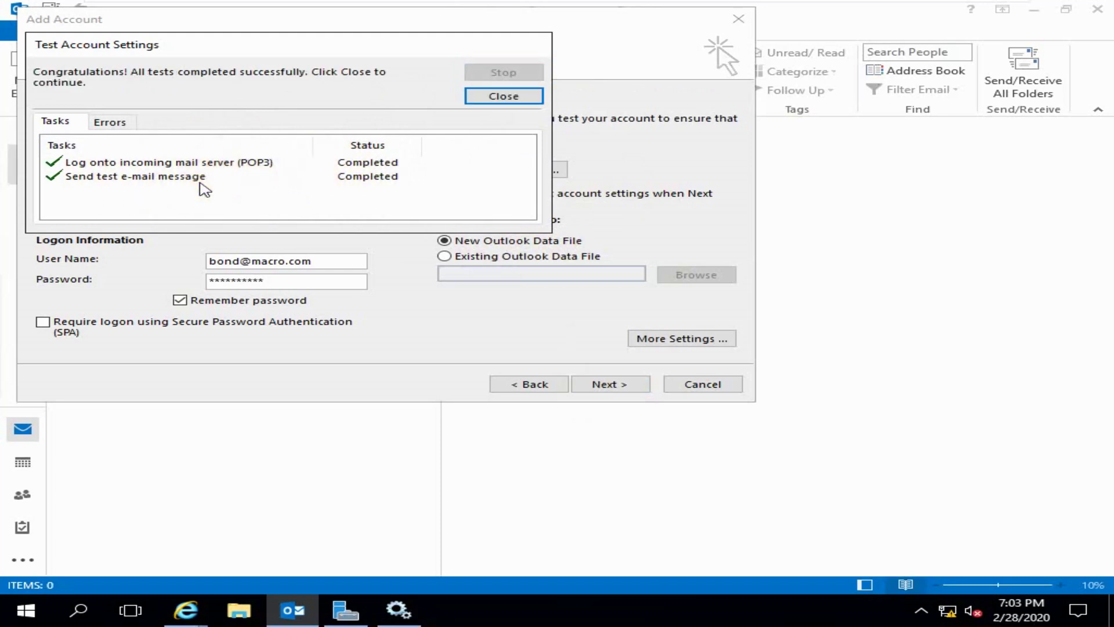
pyautogui.click(244, 186)
pyautogui.click(471, 100)
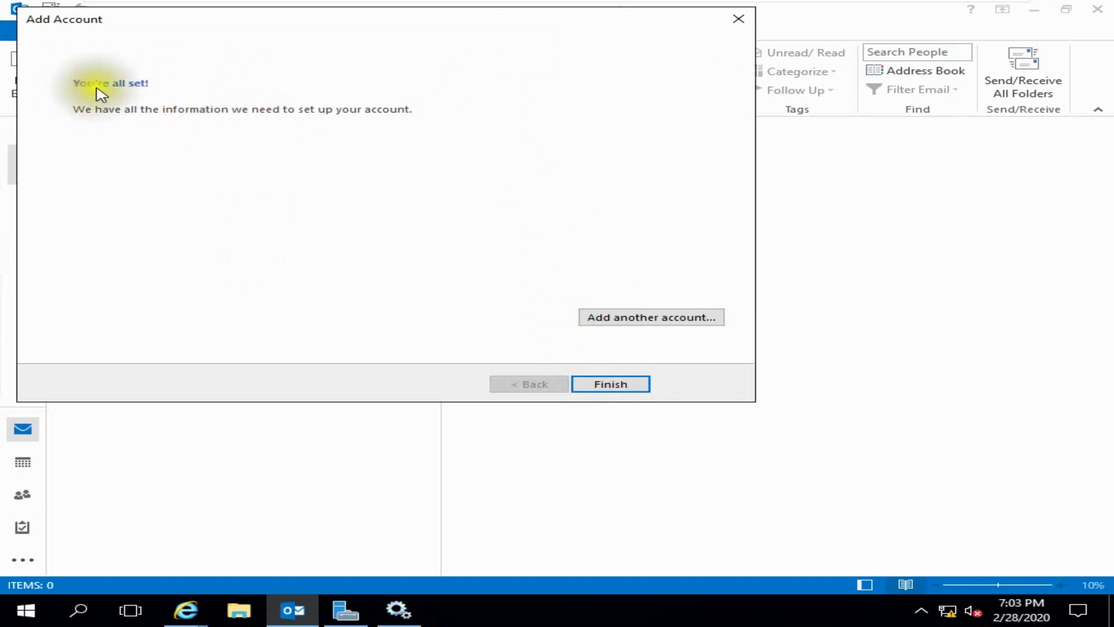
pyautogui.click(607, 385)
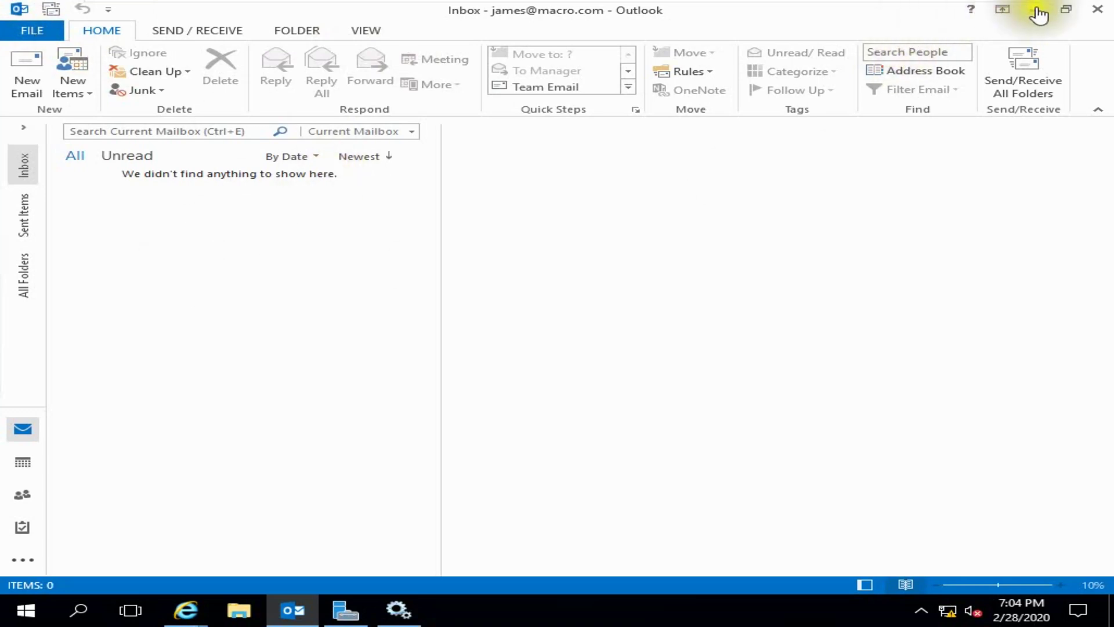
# Close Outlook from its Contacts view and start Outlook 2013 again from the Windows desktop
pyautogui.click(23, 497)
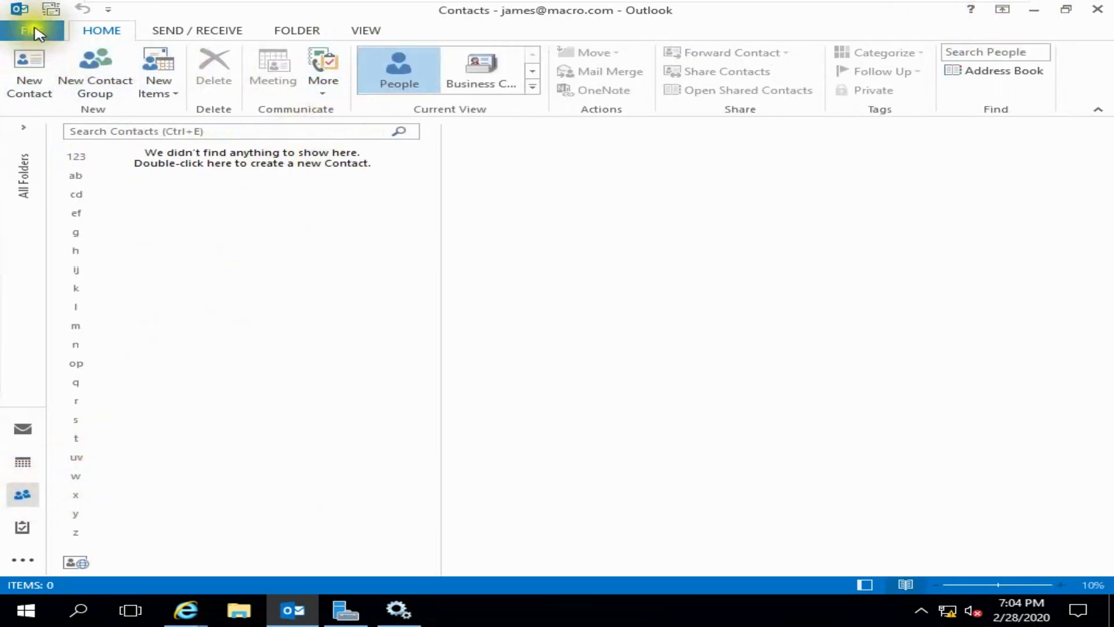
pyautogui.click(19, 9)
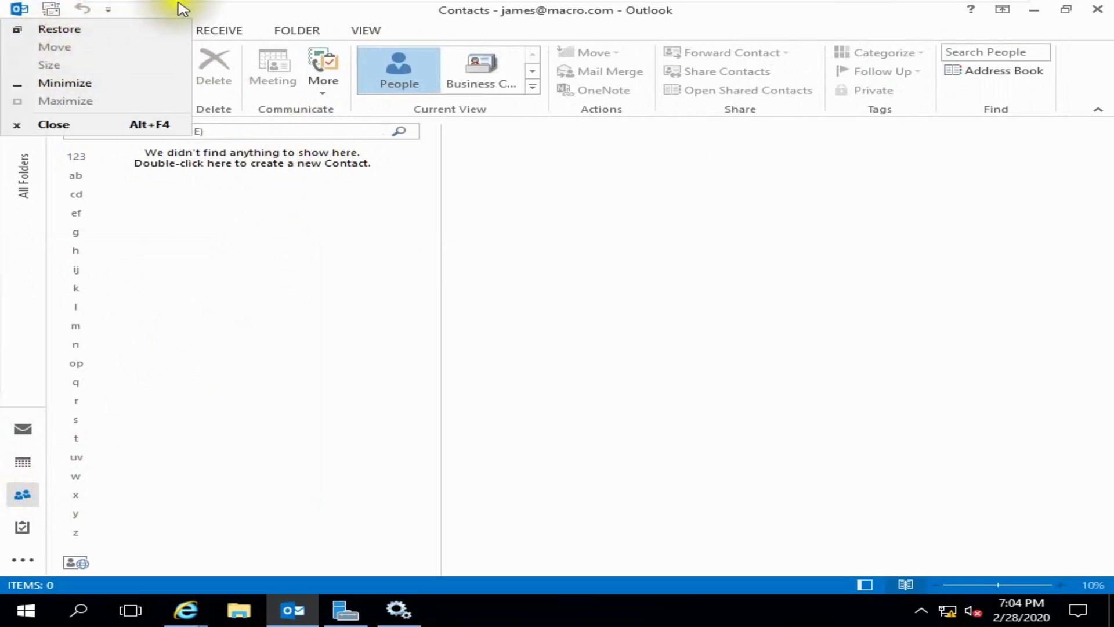
pyautogui.click(152, 126)
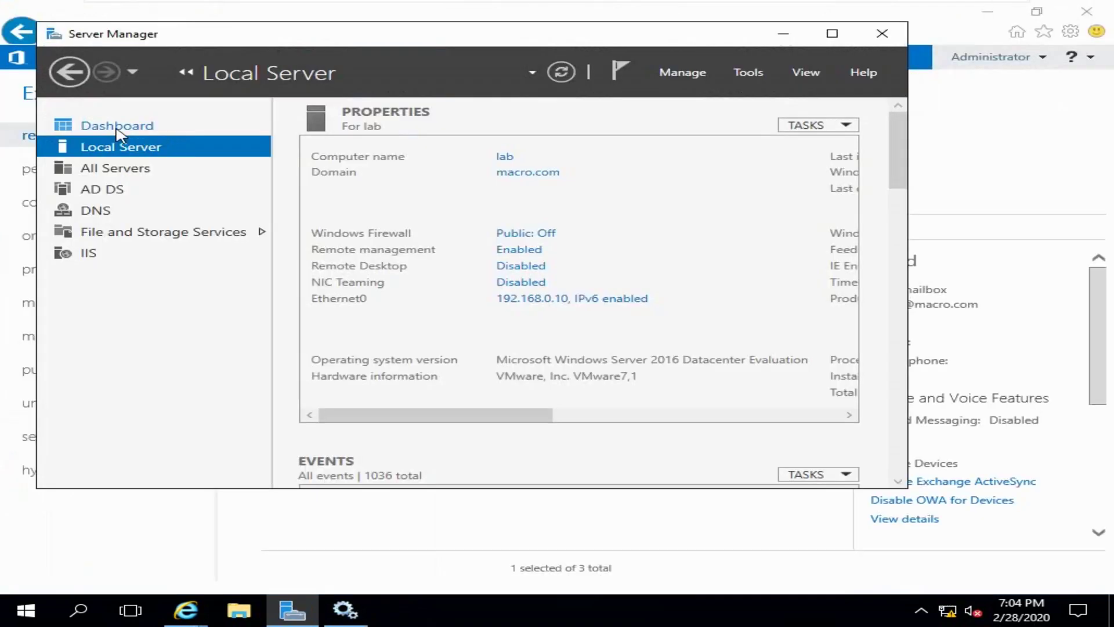
pyautogui.click(80, 610)
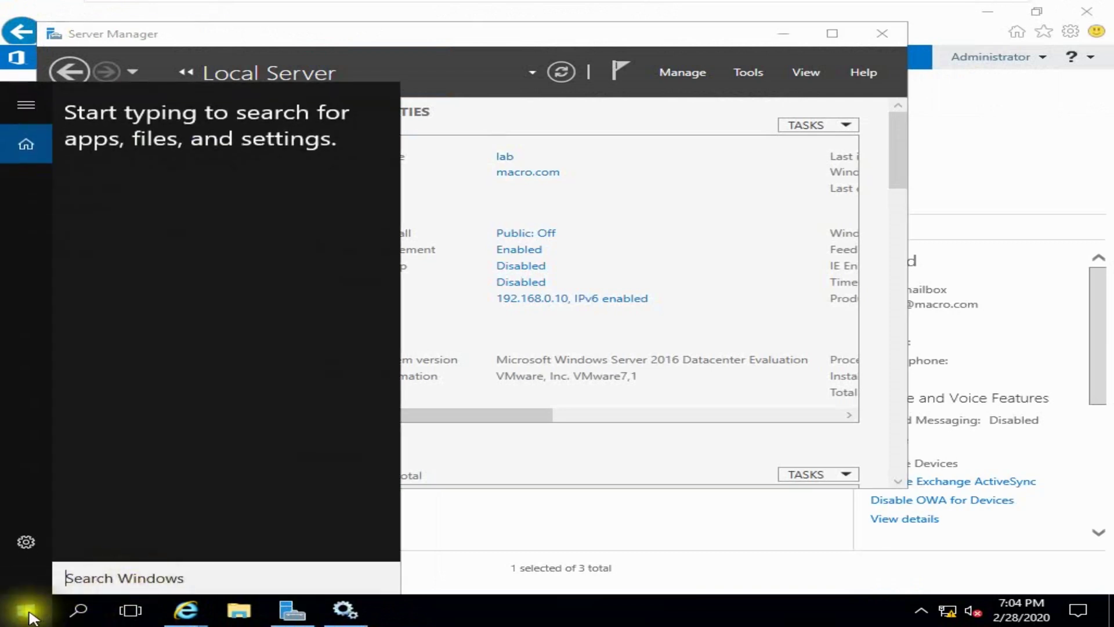
pyautogui.click(26, 611)
pyautogui.click(385, 450)
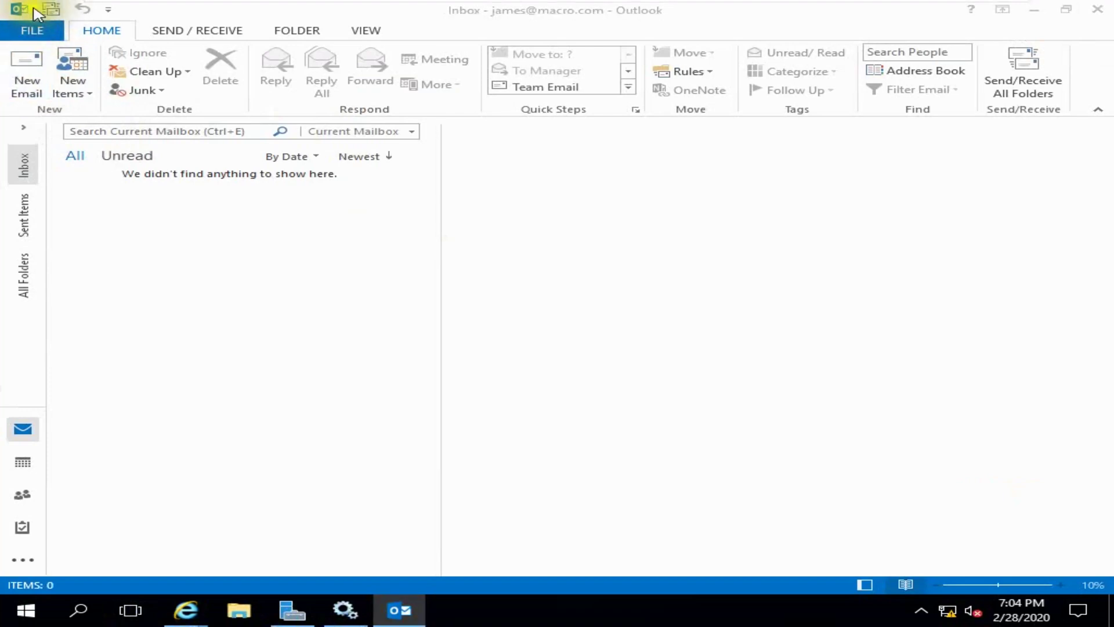
pyautogui.click(30, 26)
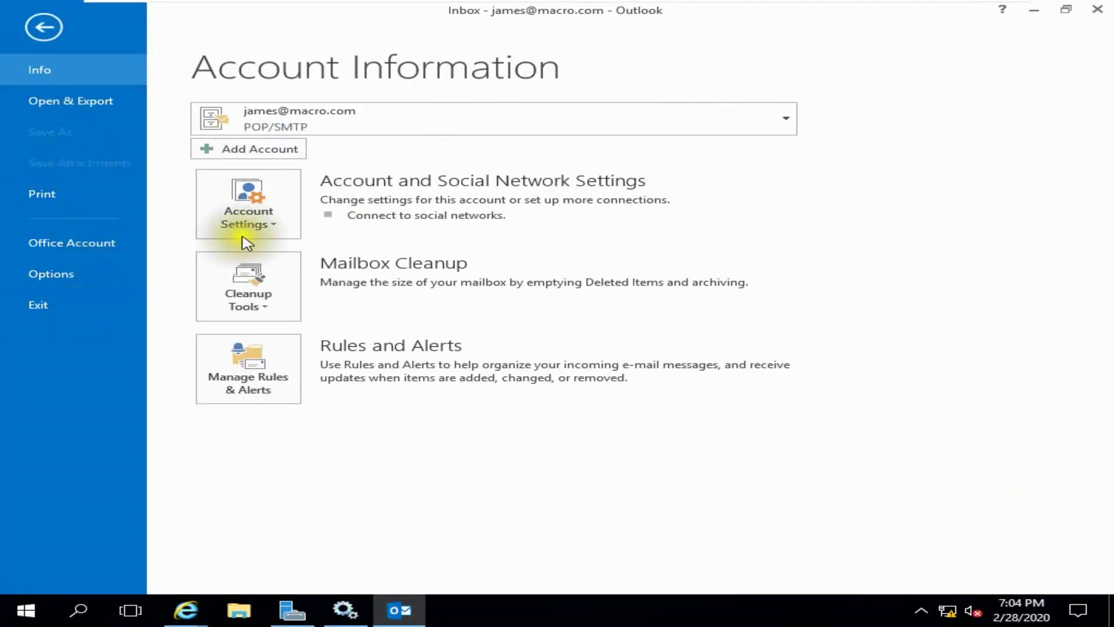
pyautogui.click(361, 117)
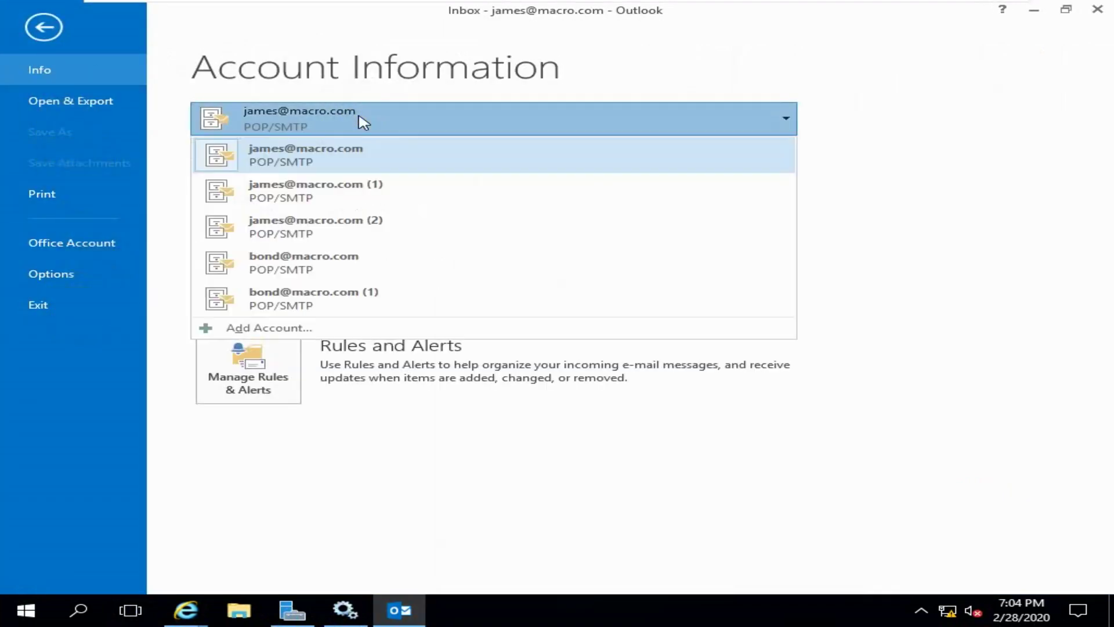
pyautogui.click(285, 268)
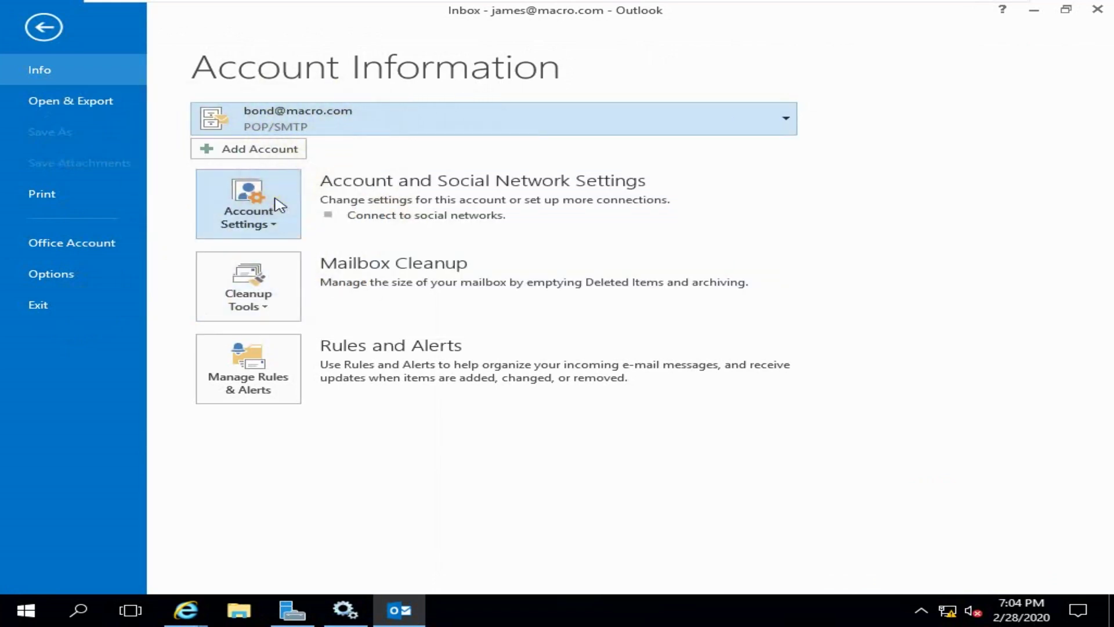
pyautogui.click(381, 115)
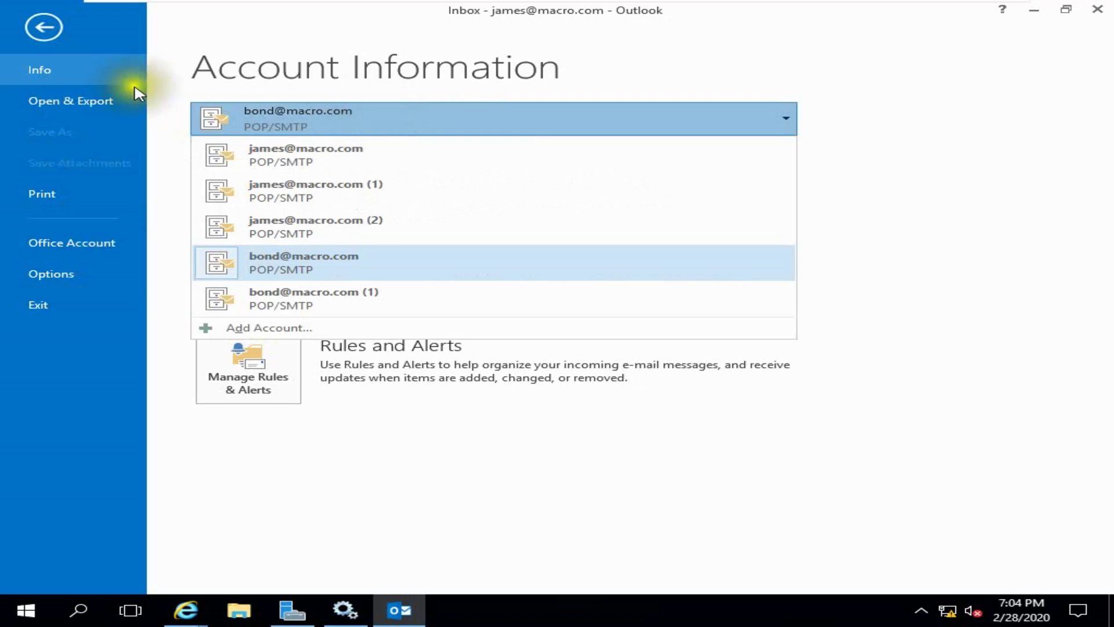
pyautogui.click(44, 27)
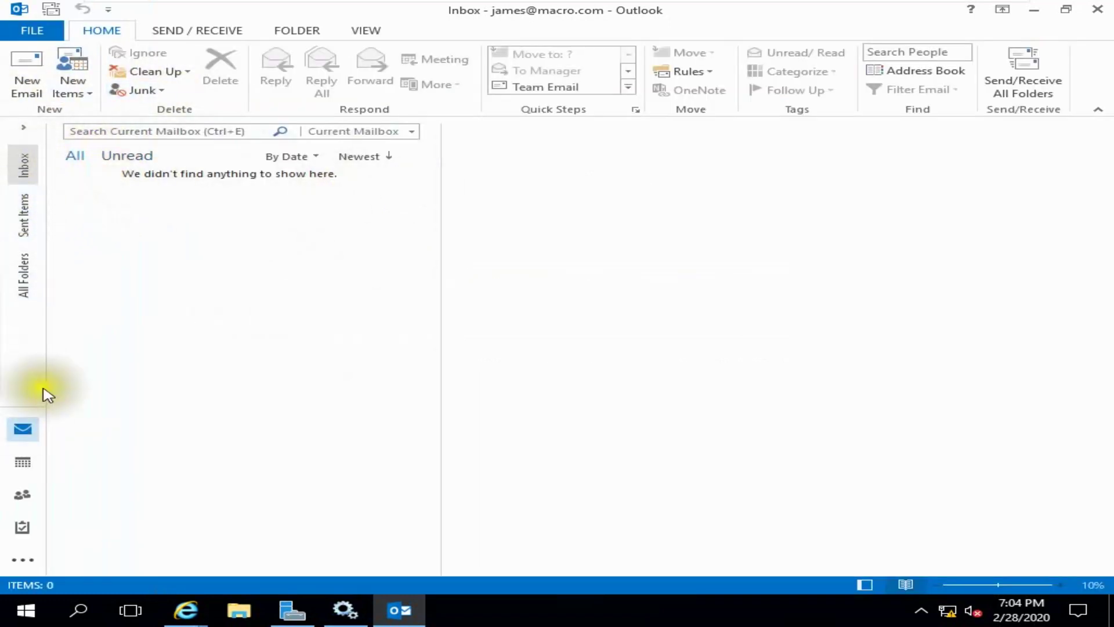
# Create a new e-mail message and set its sender to the second mailbox user's account
pyautogui.click(22, 66)
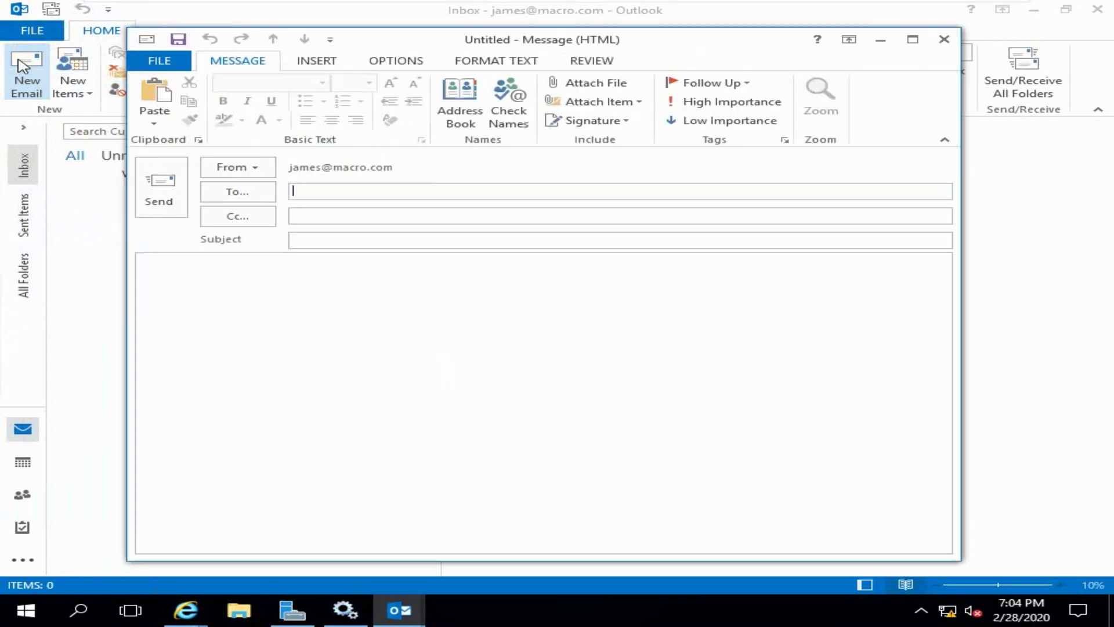
pyautogui.moveTo(639, 42); pyautogui.dragTo(639, 58)
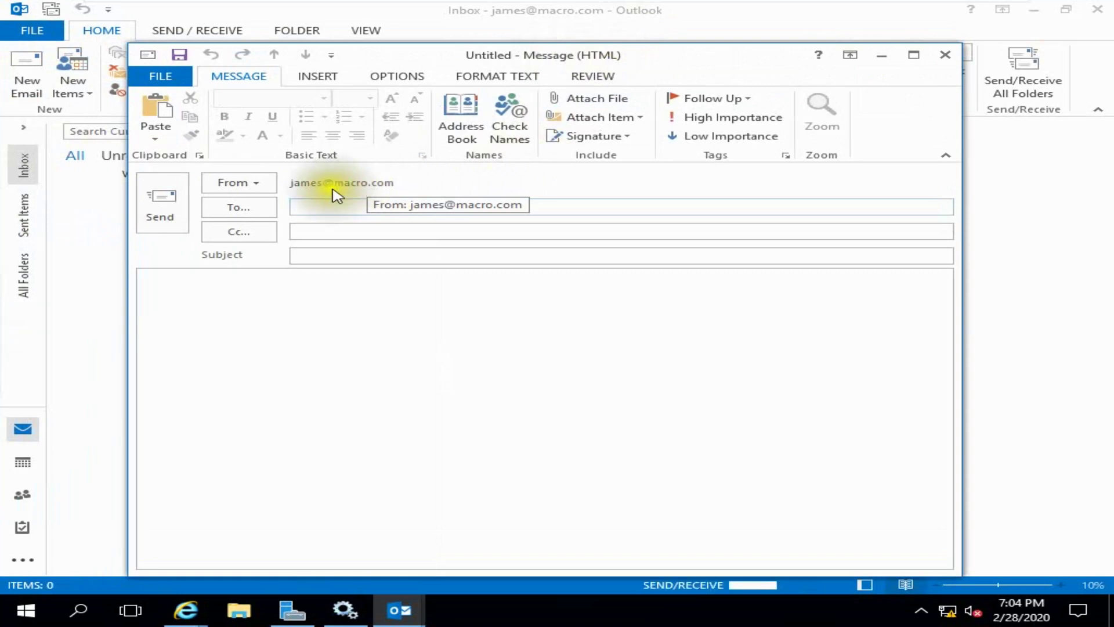
pyautogui.click(264, 184)
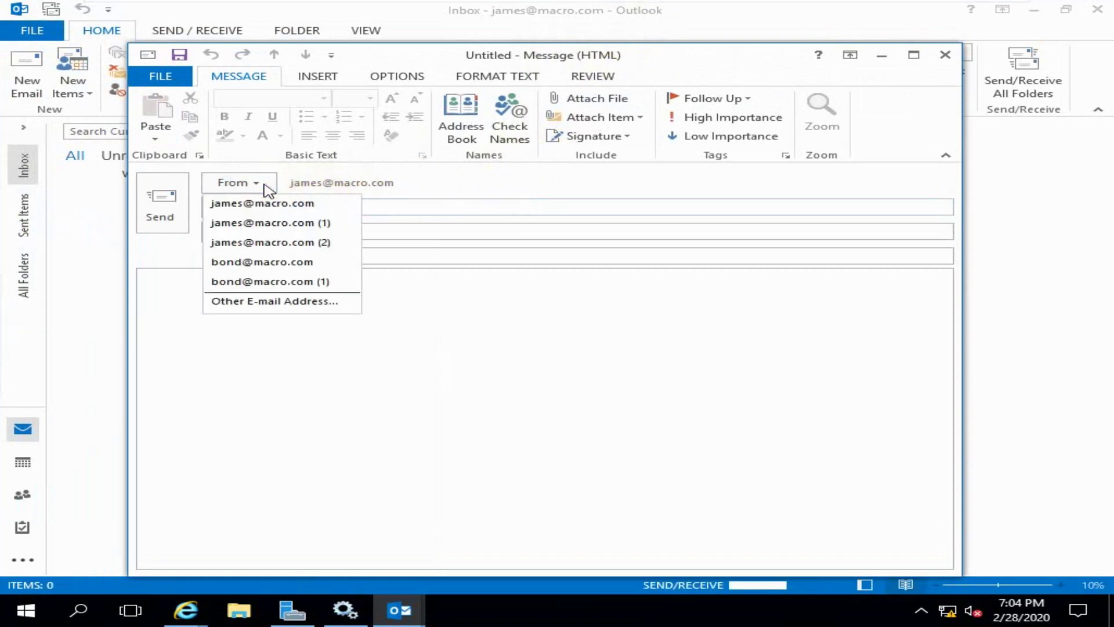
pyautogui.click(254, 263)
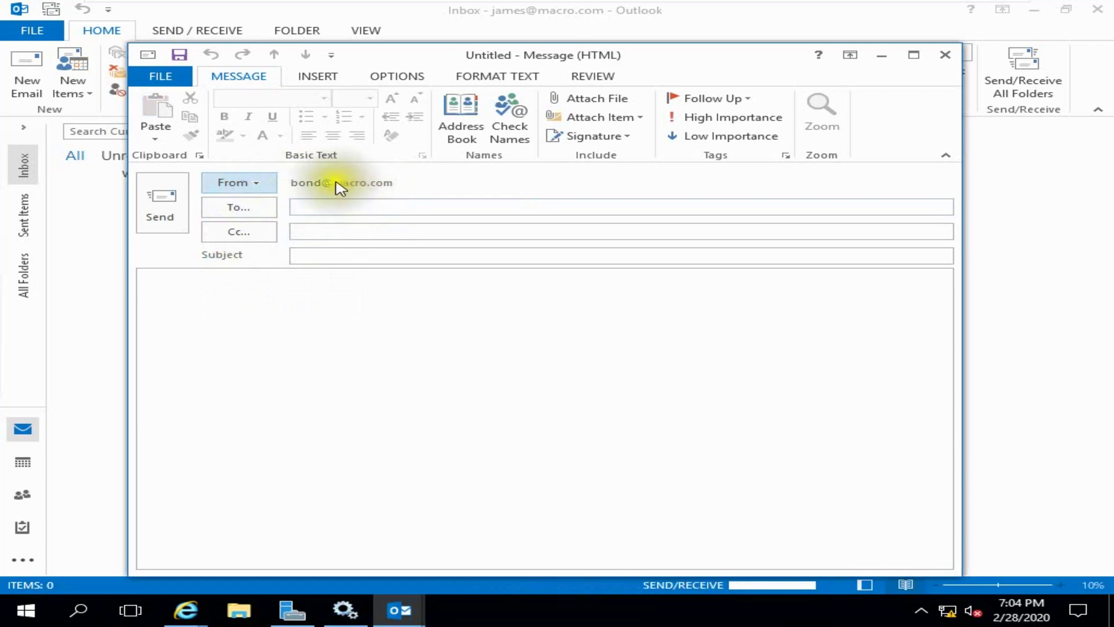
pyautogui.moveTo(736, 58); pyautogui.dragTo(789, 40)
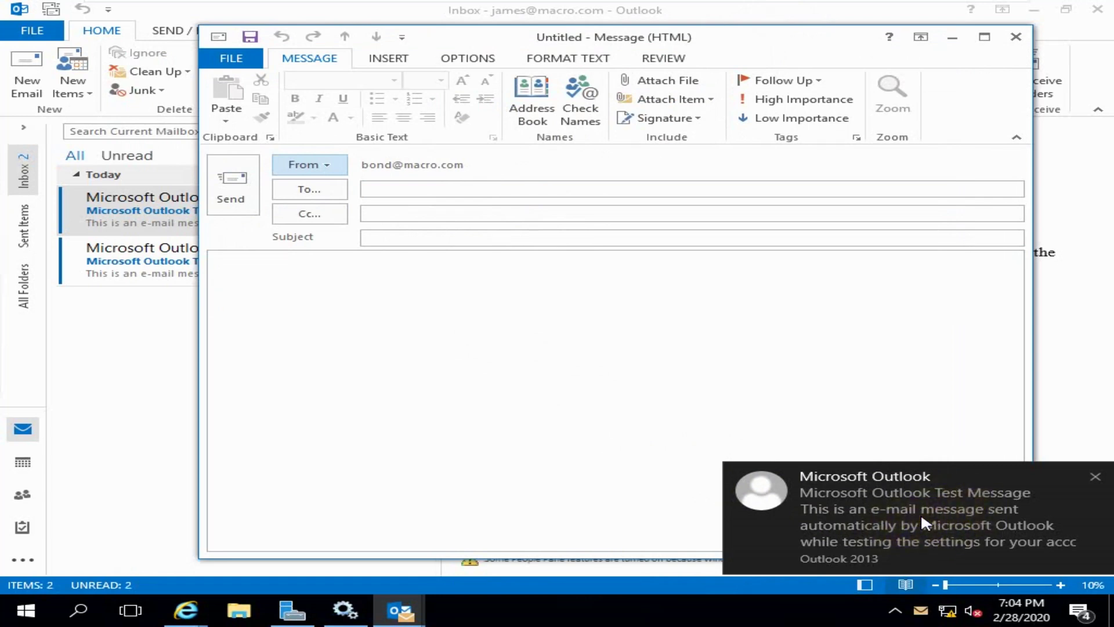
# Open the incoming Microsoft Outlook Test Message e-mails, read the message text and close them
pyautogui.click(921, 513)
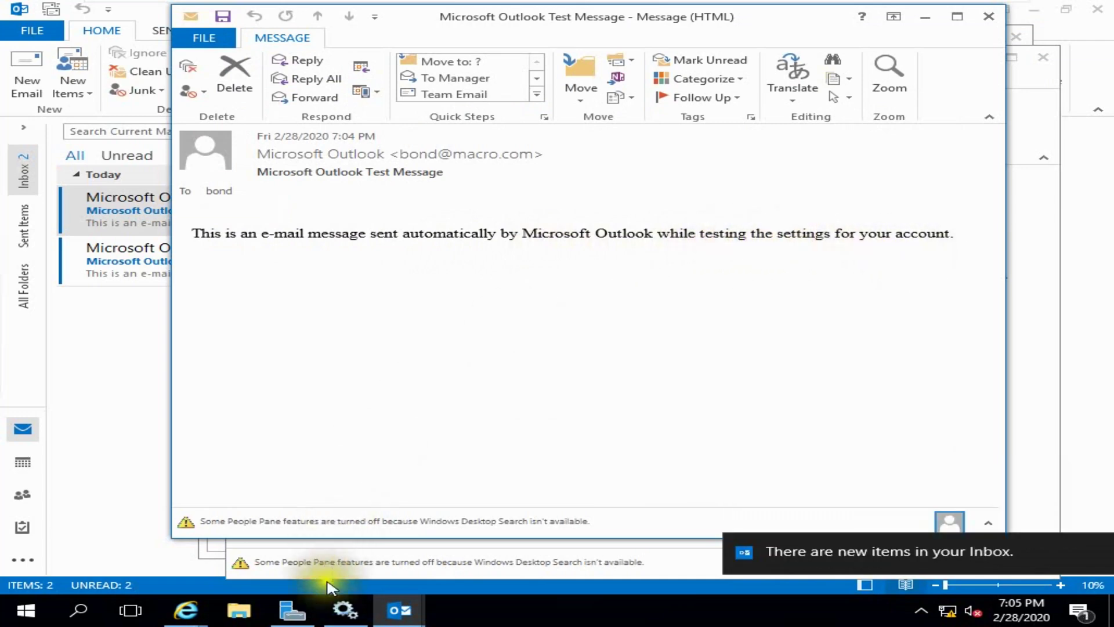
pyautogui.click(345, 609)
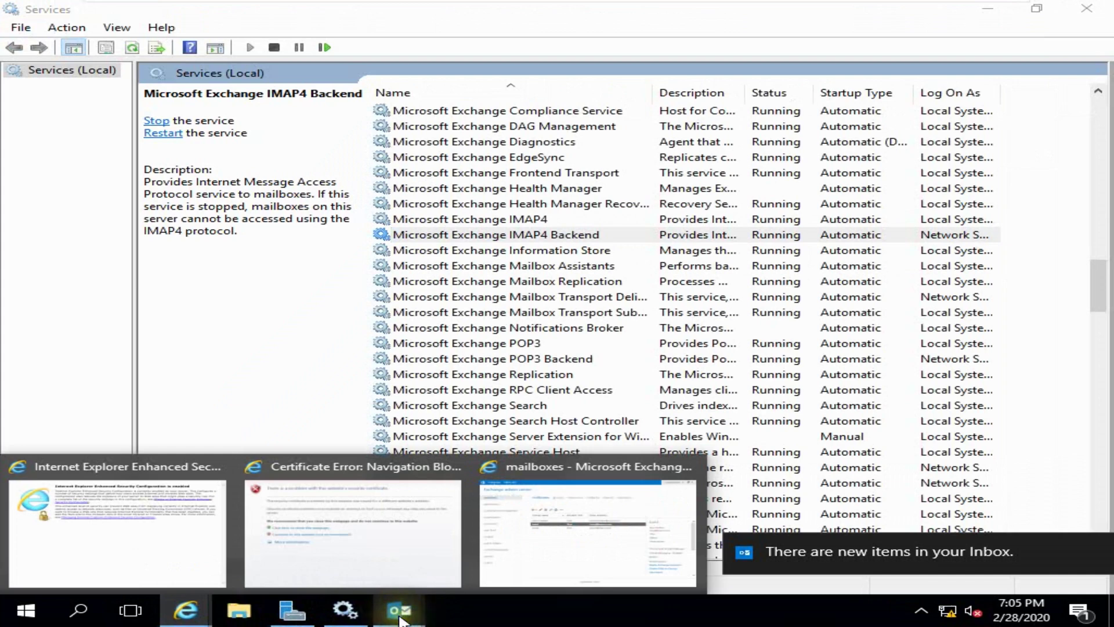
pyautogui.moveTo(400, 614)
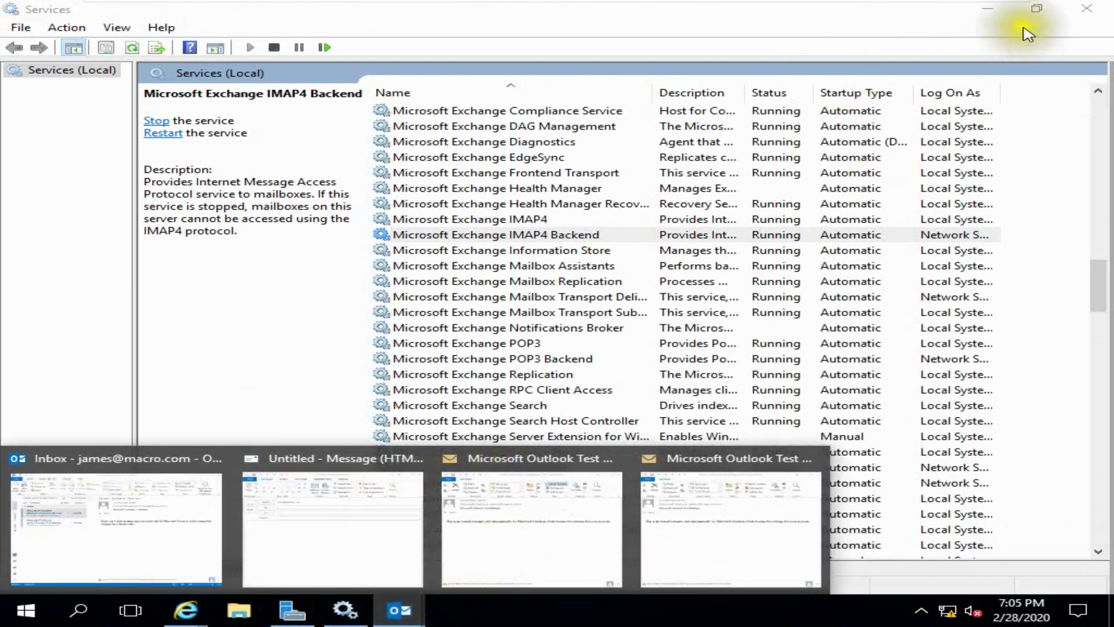
pyautogui.click(989, 8)
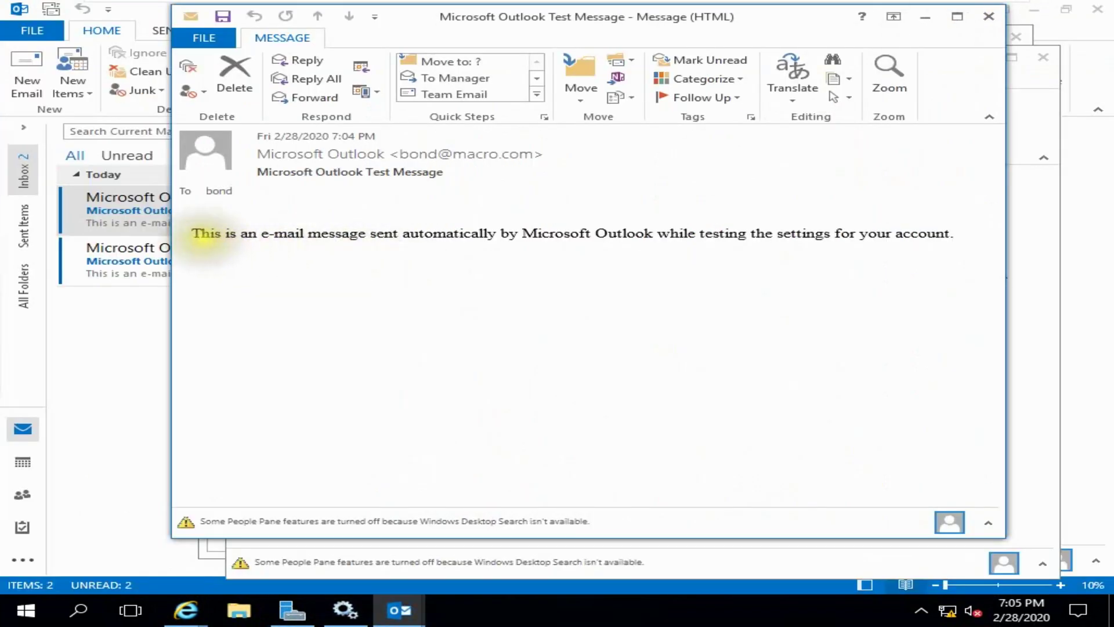
pyautogui.moveTo(192, 233); pyautogui.dragTo(987, 236)
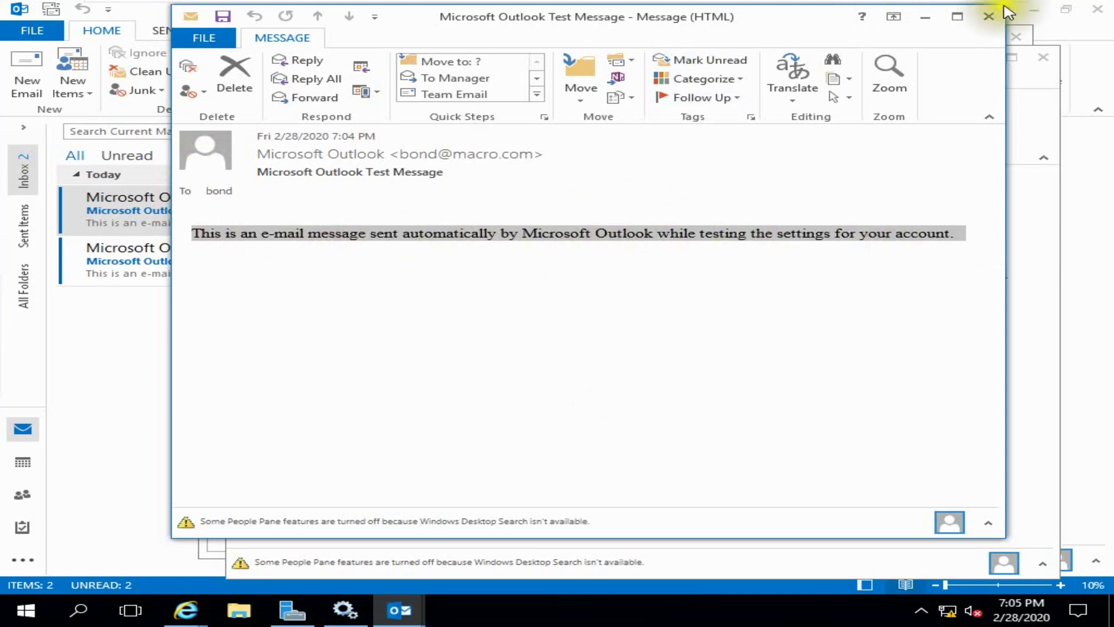
pyautogui.click(989, 16)
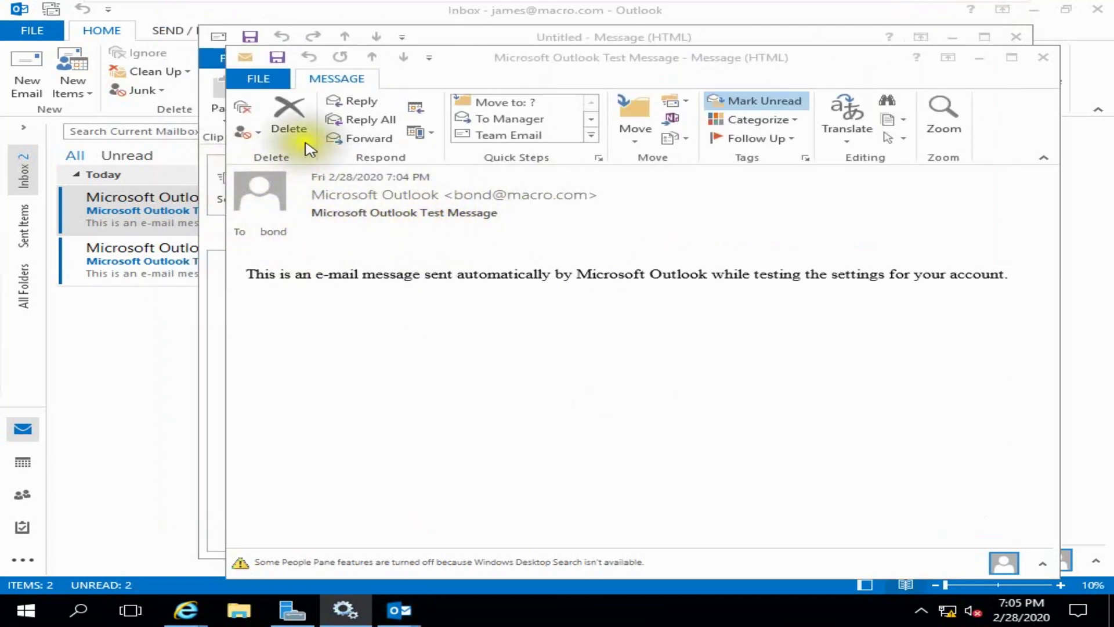
pyautogui.click(1044, 65)
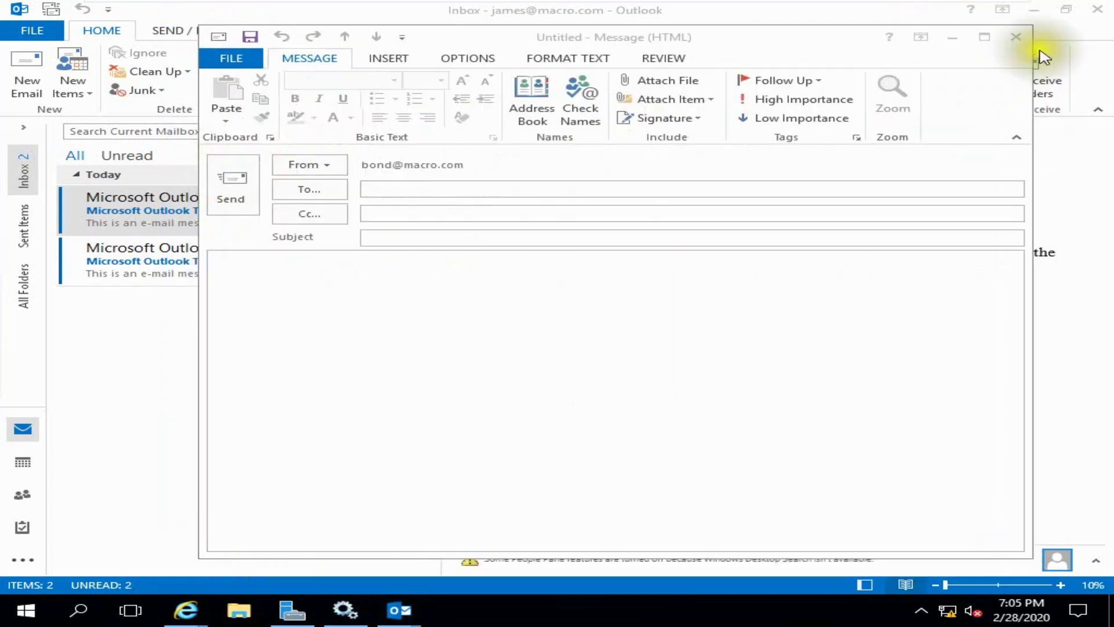
# Address the new message to the first mailbox user, add the administrator as Cc, and enter the subject "Test Mail"
pyautogui.click(366, 189)
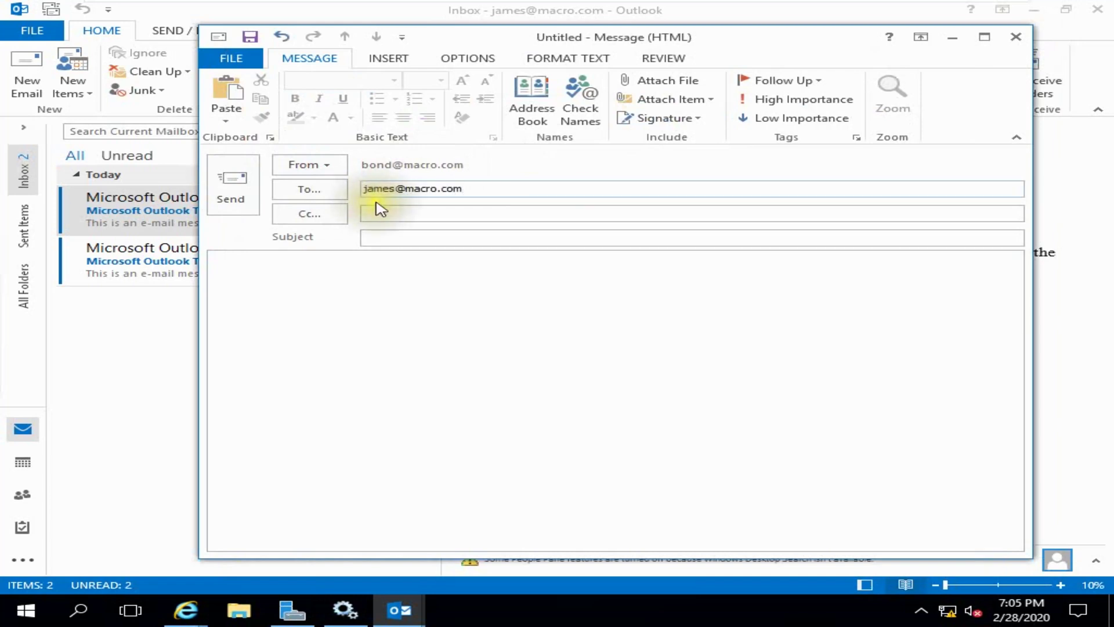
pyautogui.click(400, 215)
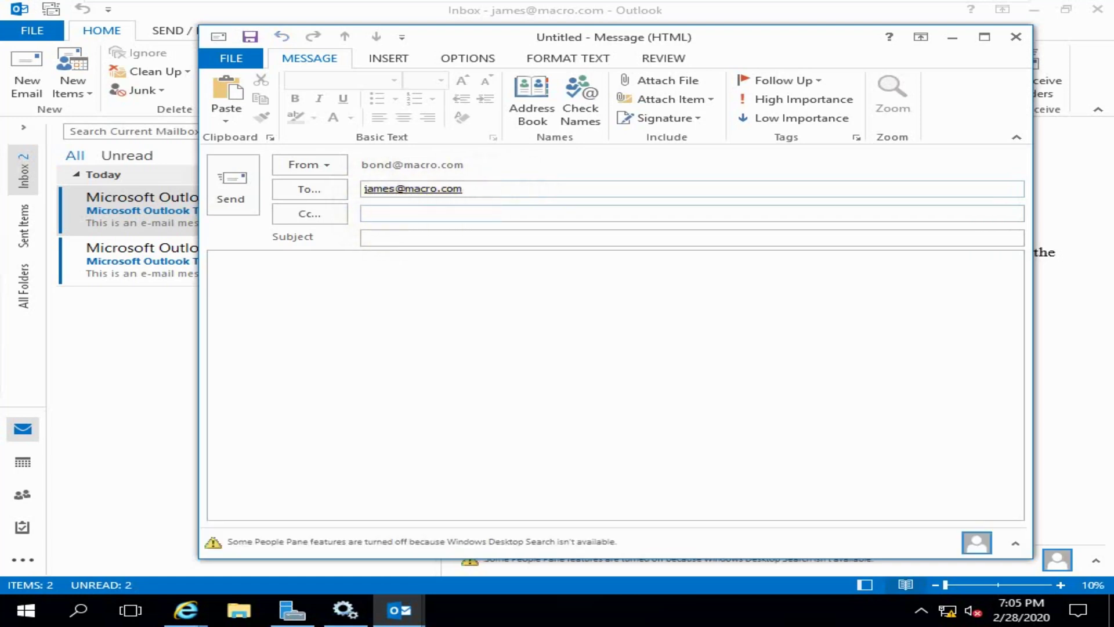
pyautogui.write('Ad')
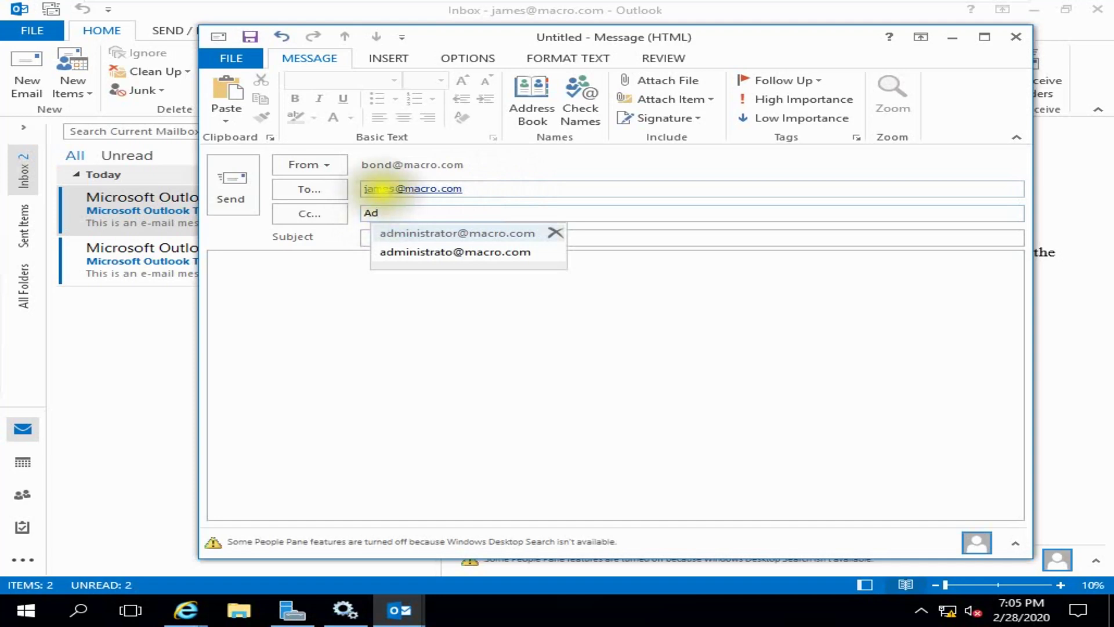
pyautogui.click(402, 233)
pyautogui.press('Tab')
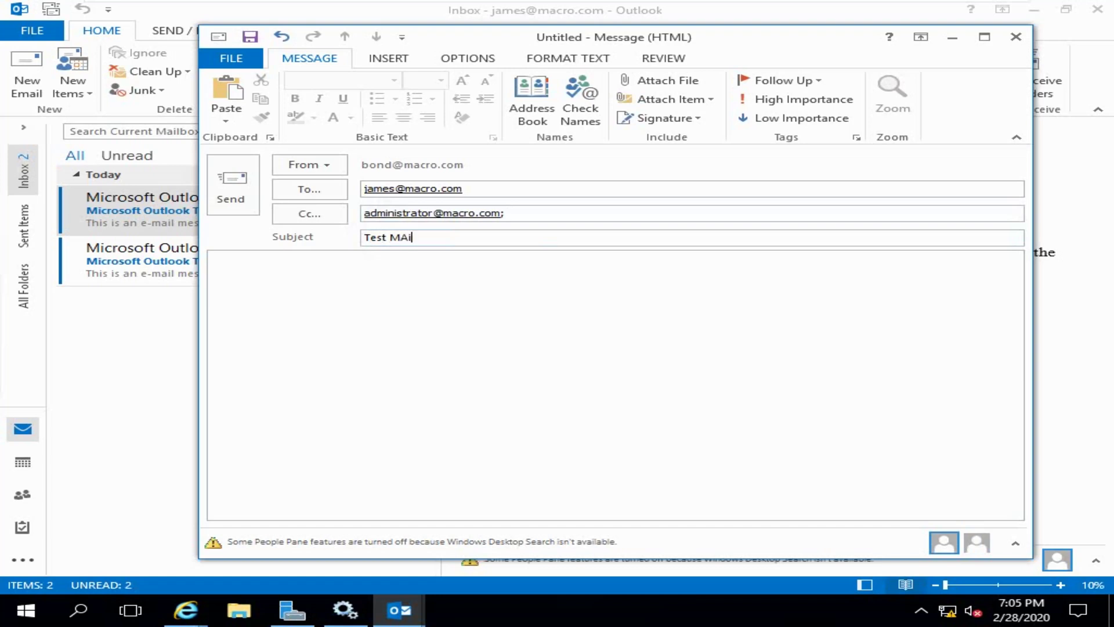
# Write "This is my 1st mail." as the message body, maximize the message window and send the message
pyautogui.click(342, 302)
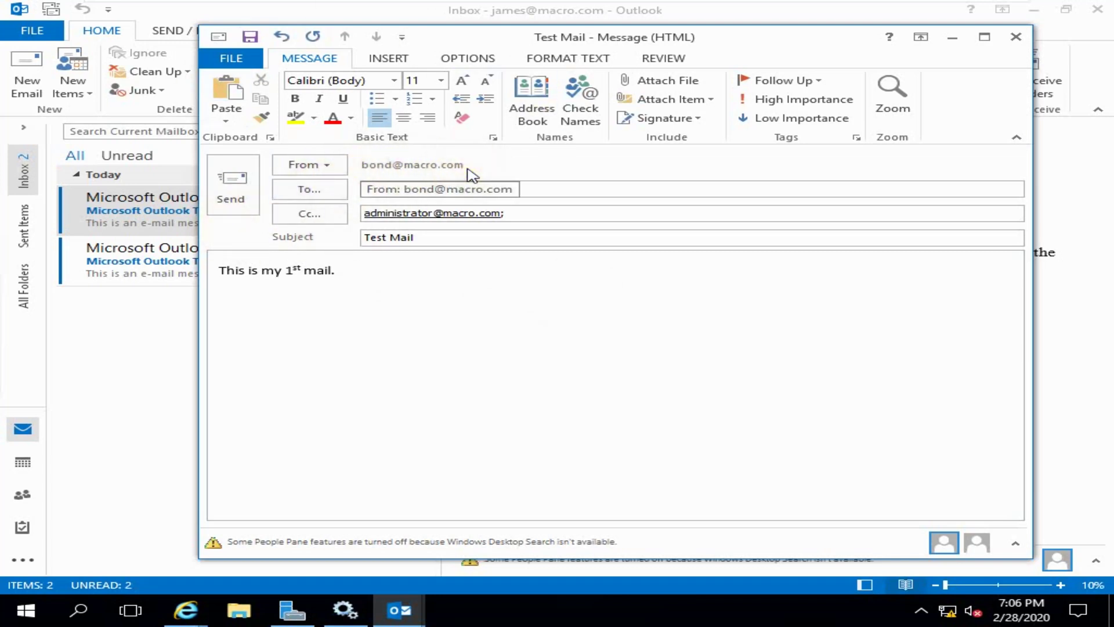
pyautogui.click(984, 36)
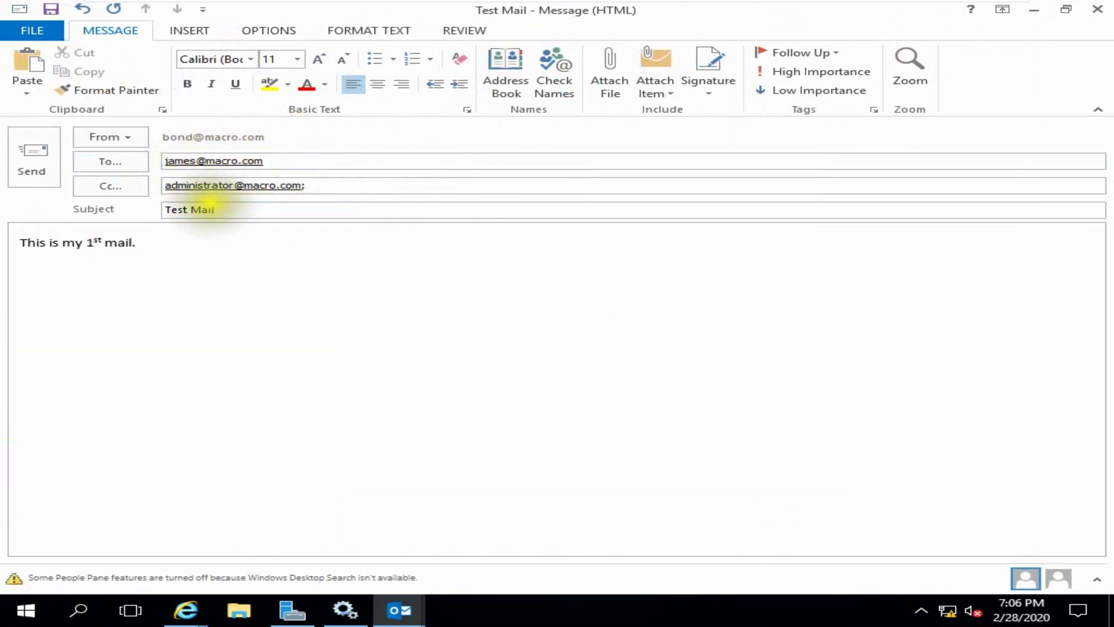
pyautogui.click(33, 158)
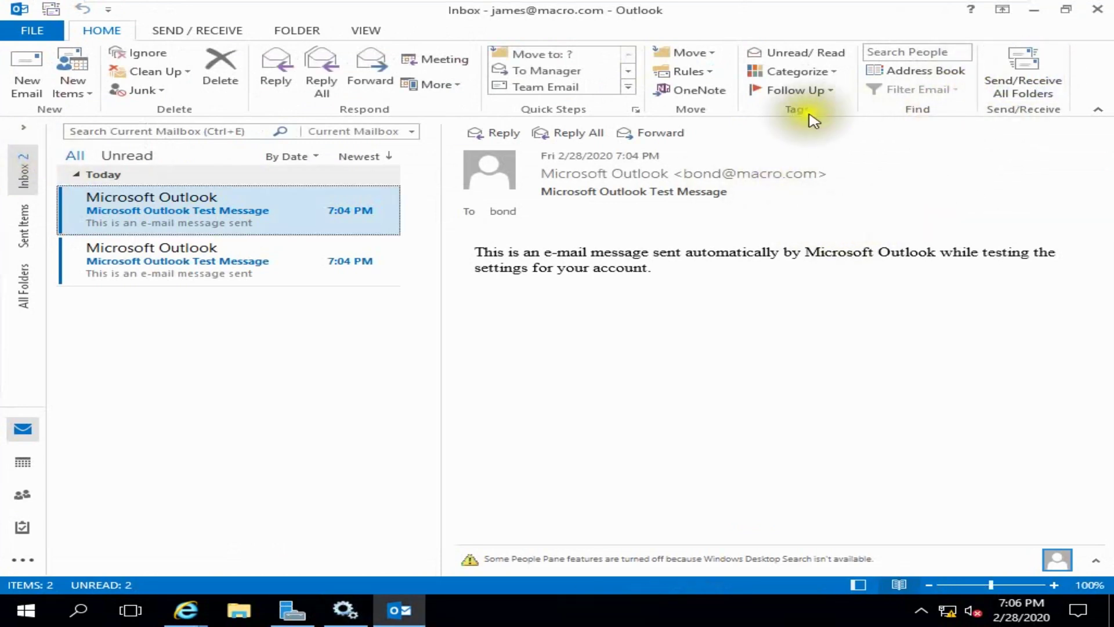
# Send and receive all folders, open the received Test Mail to check its sender and recipients, and close it
pyautogui.click(1016, 82)
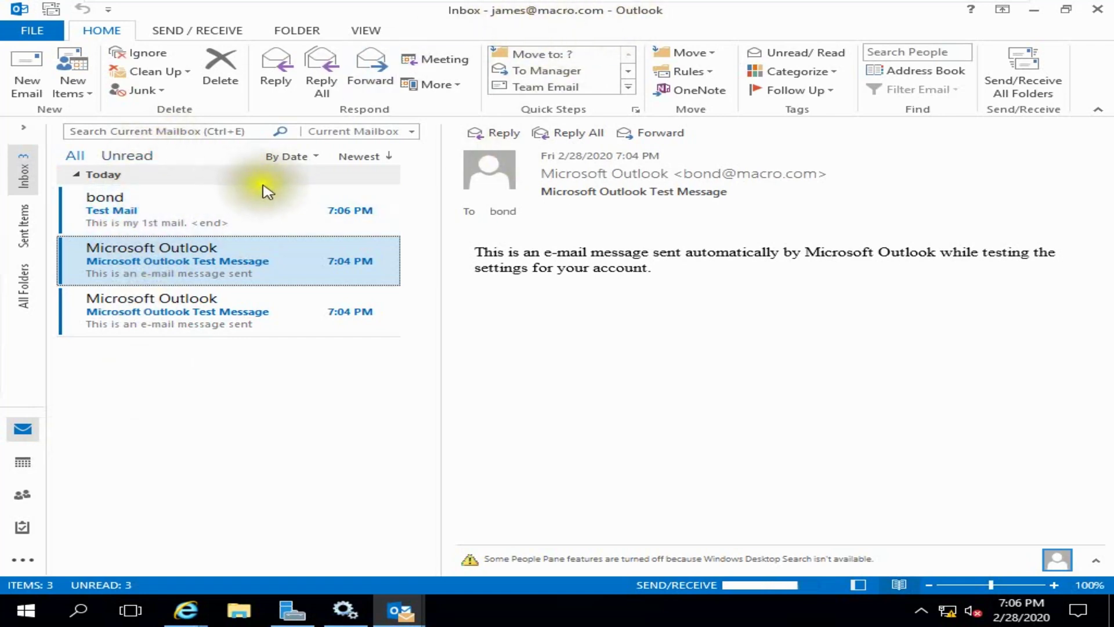
pyautogui.doubleClick(137, 218)
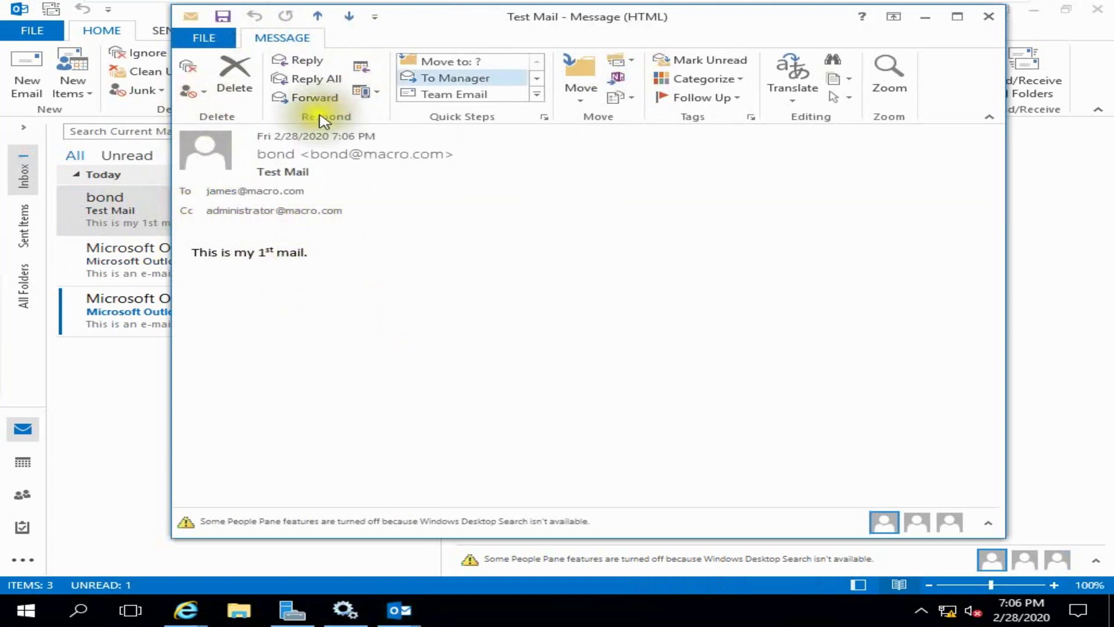
pyautogui.moveTo(305, 156)
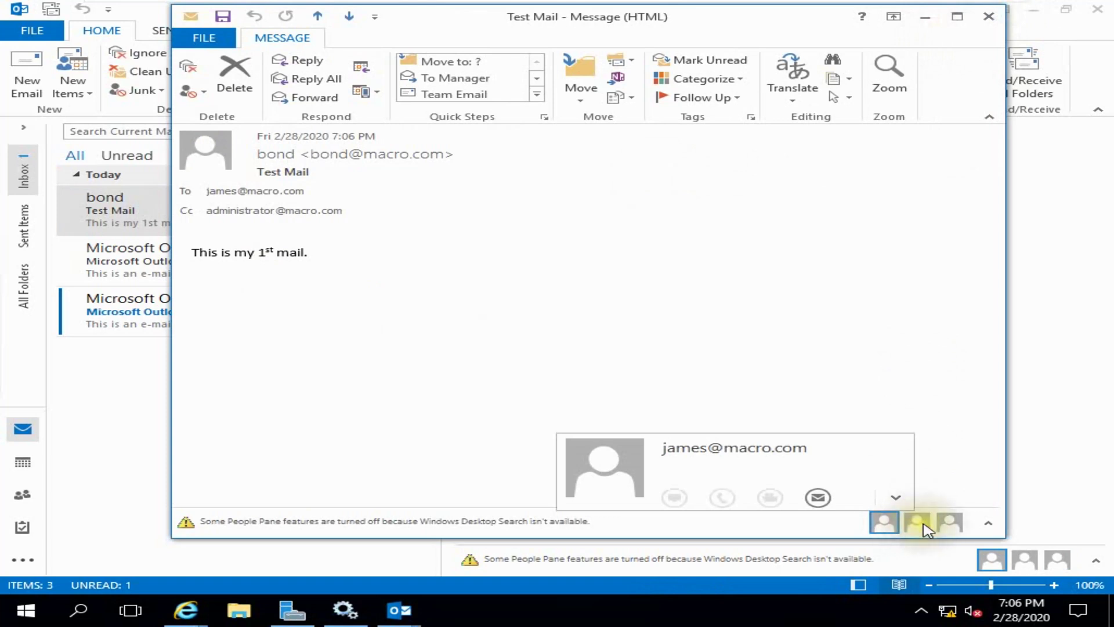
pyautogui.click(947, 524)
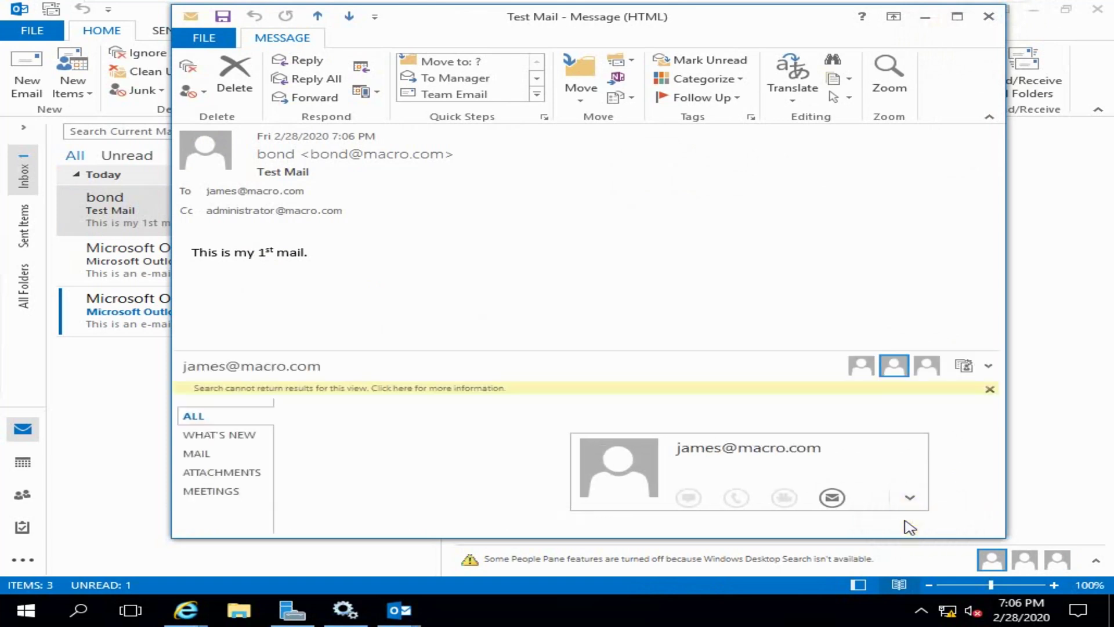
pyautogui.click(989, 18)
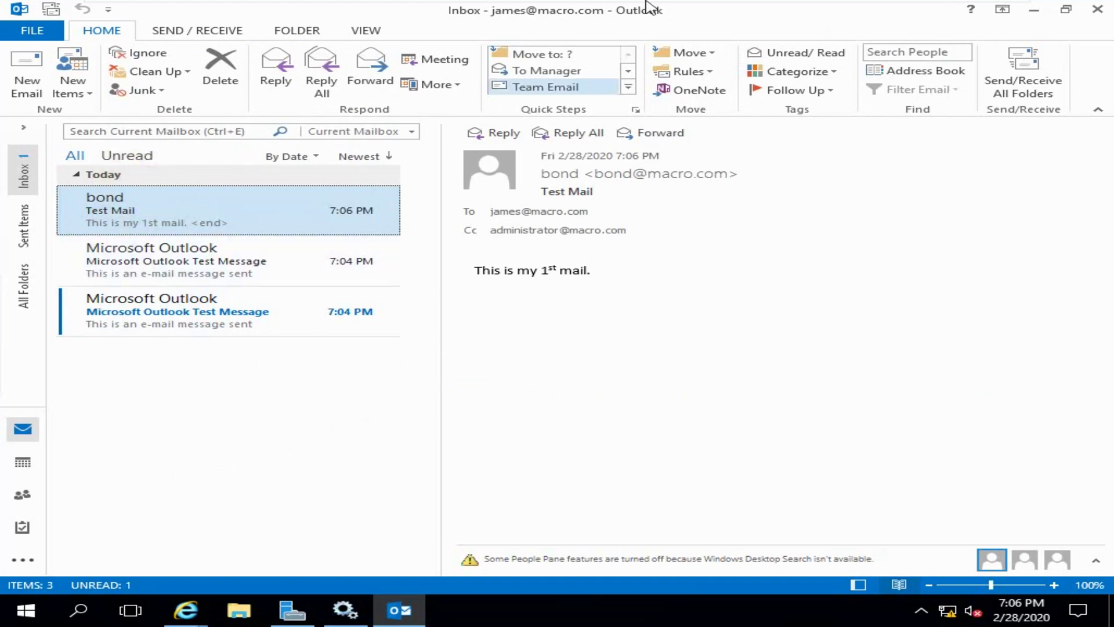
# Take the Exchange Server 2016 virtual machine out of full-screen view
pyautogui.moveTo(650, 6)
pyautogui.click(958, 13)
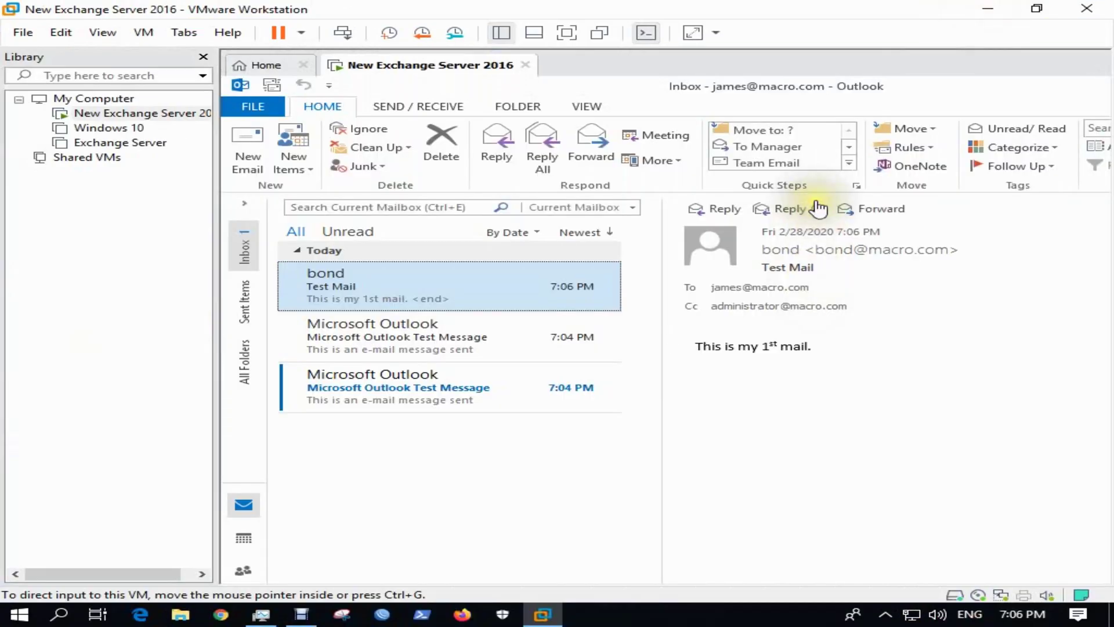